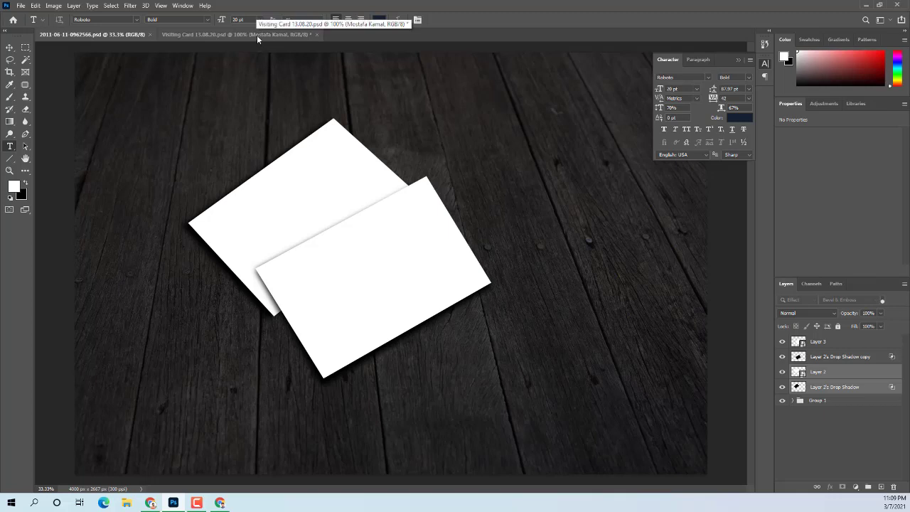
Close the old wooden-table mockup document, leaving only the Visiting Card 15.08.20.psd design open
{"action": "left_click", "coordinate": [150, 34]}
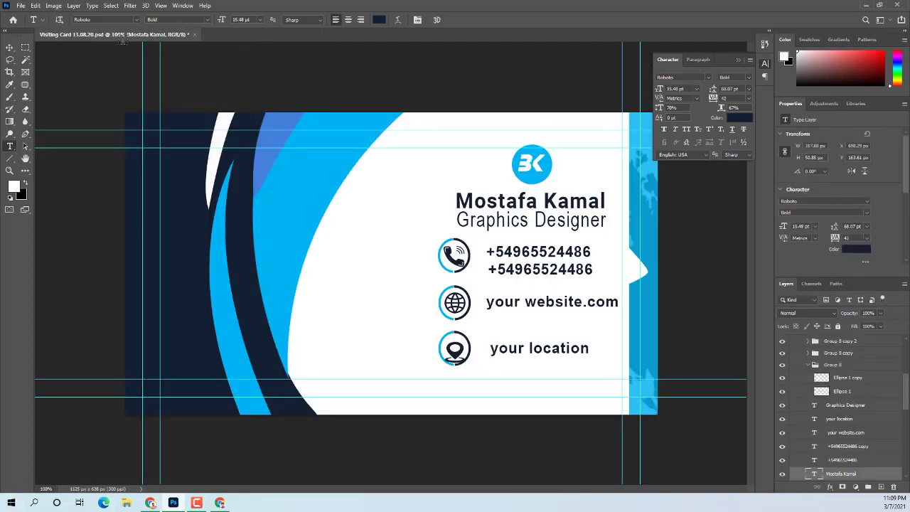
{"action": "left_click", "coordinate": [21, 5]}
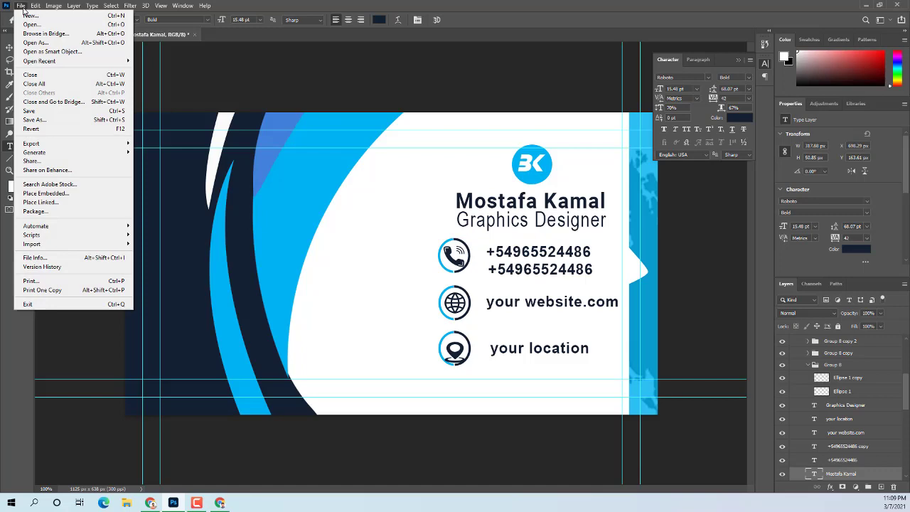
Open the gray stone texture image thumb2-gray-texture from the mockup beground folder
{"action": "left_click", "coordinate": [32, 24]}
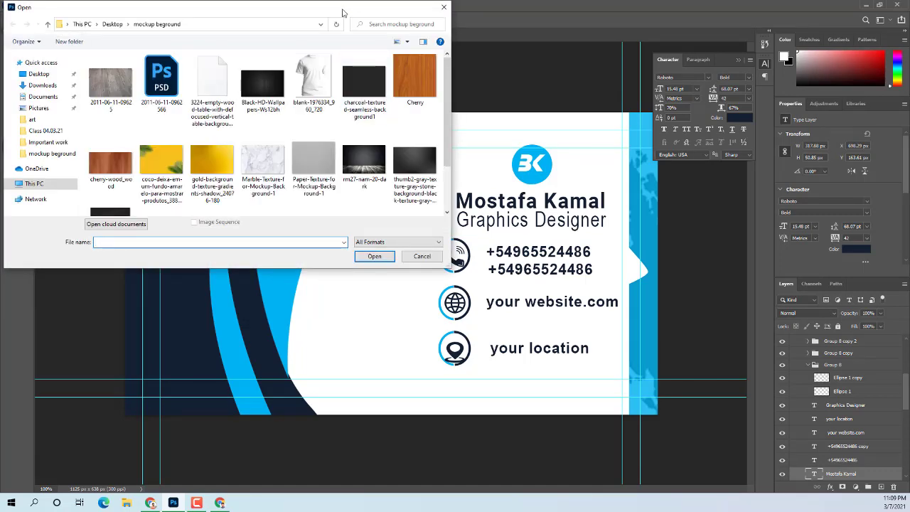
{"action": "left_click_drag", "start_coordinate": [342, 13], "coordinate": [420, 81]}
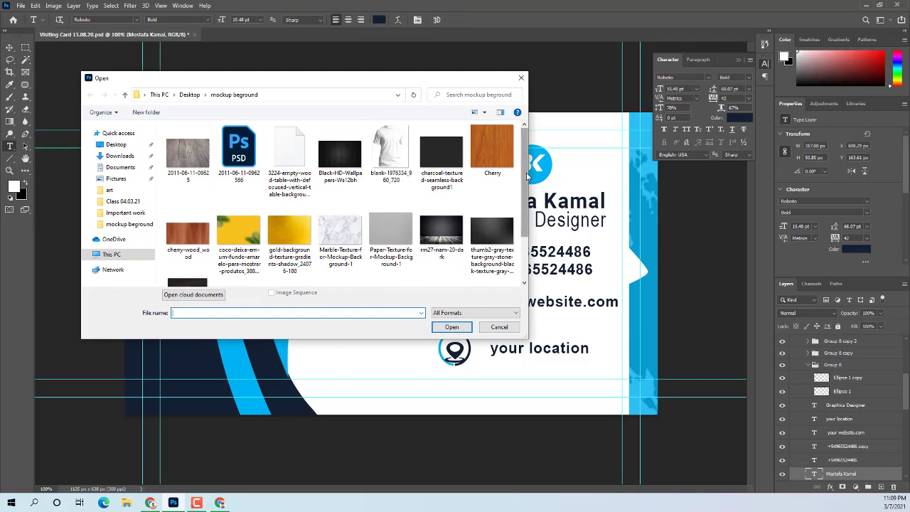
{"action": "left_click_drag", "start_coordinate": [527, 174], "coordinate": [526, 192]}
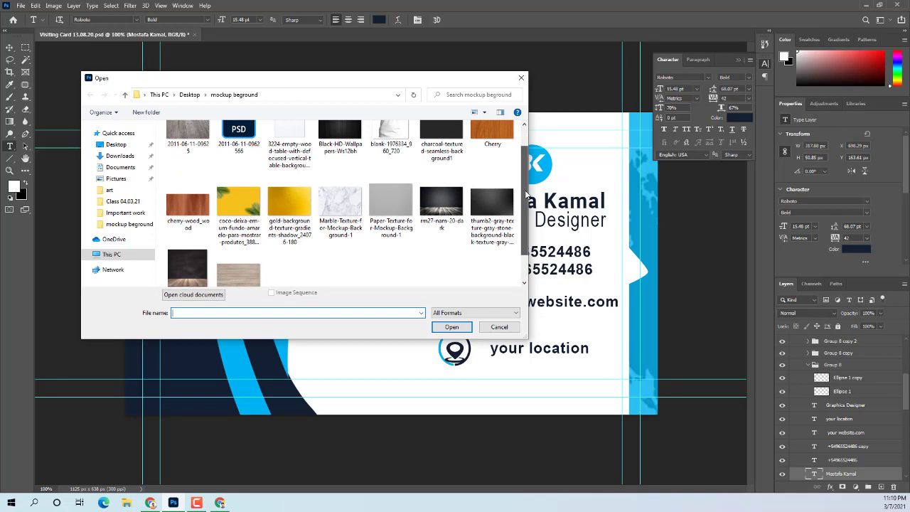
{"action": "left_click_drag", "start_coordinate": [526, 193], "coordinate": [526, 194]}
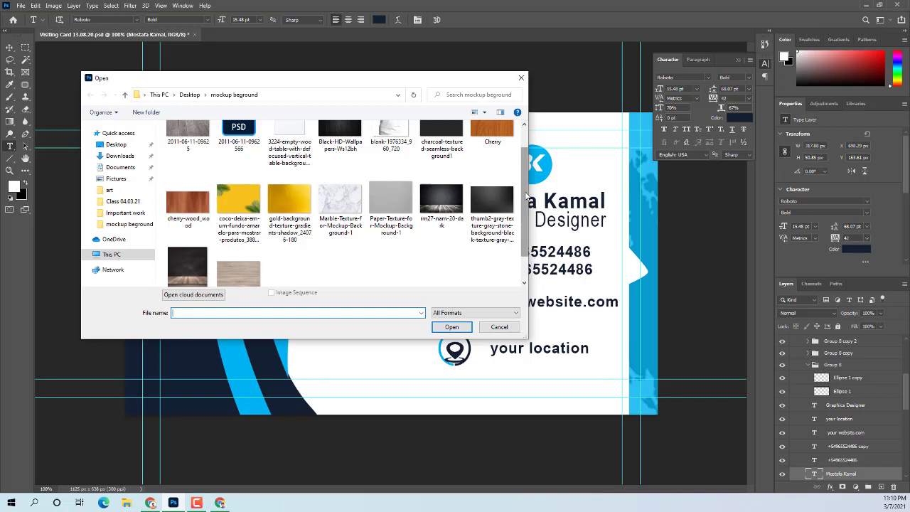
{"action": "left_click_drag", "start_coordinate": [527, 195], "coordinate": [527, 182]}
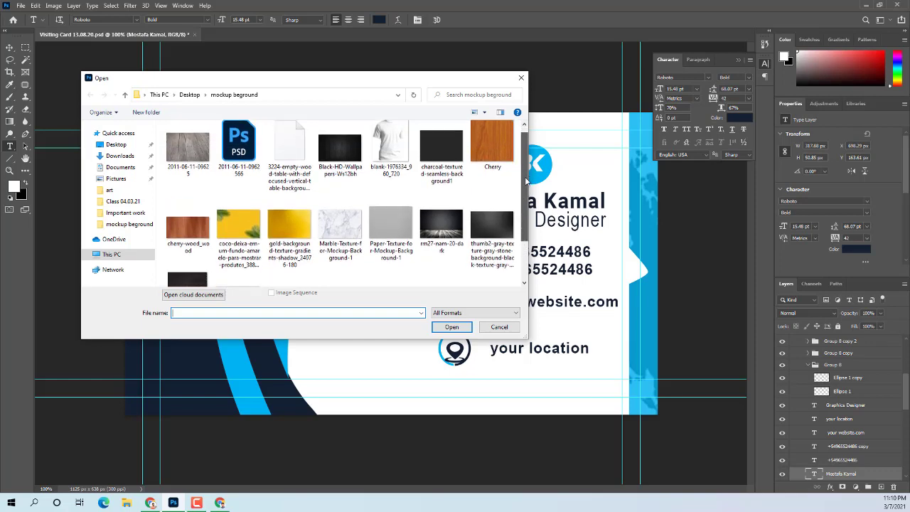
{"action": "left_click", "coordinate": [495, 217]}
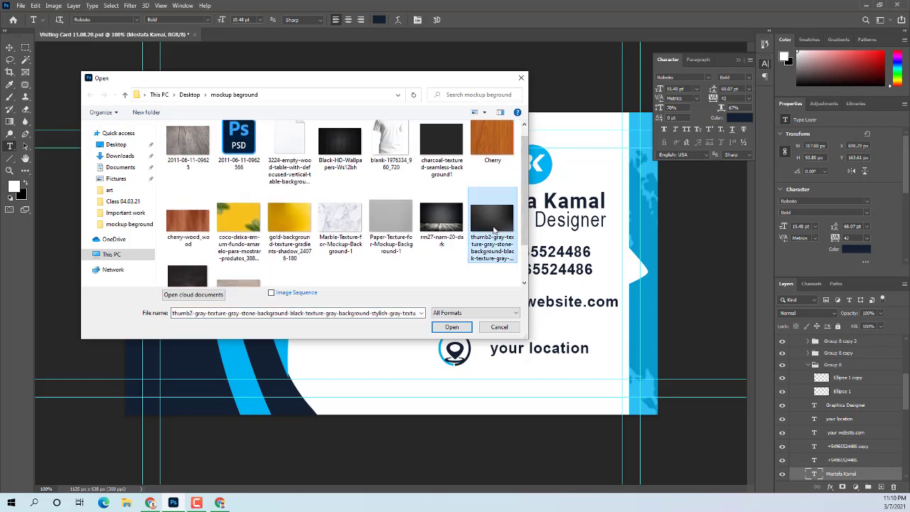
{"action": "left_click", "coordinate": [458, 331]}
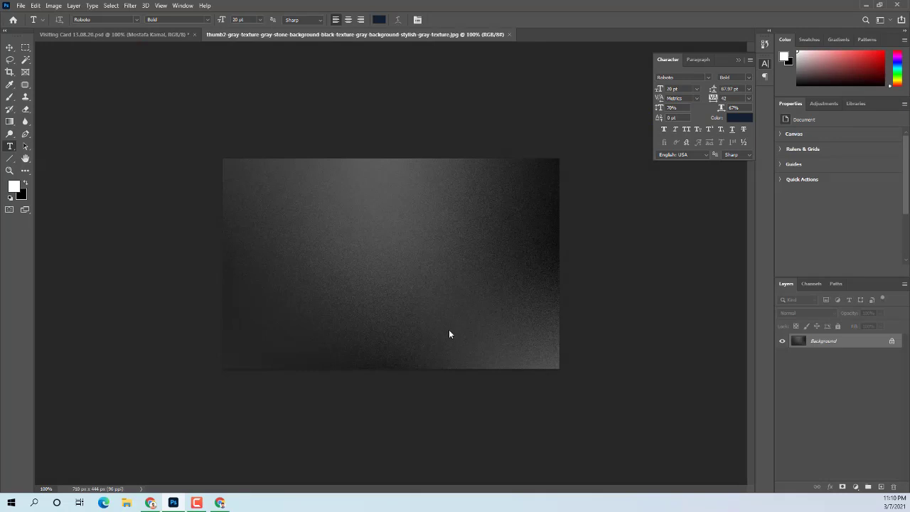
Check the texture at a closer zoom, return to 100%, and select the Move tool
{"action": "key", "text": "ctrl+plus"}
{"action": "key", "text": "ctrl+minus"}
{"action": "left_click", "coordinate": [10, 47]}
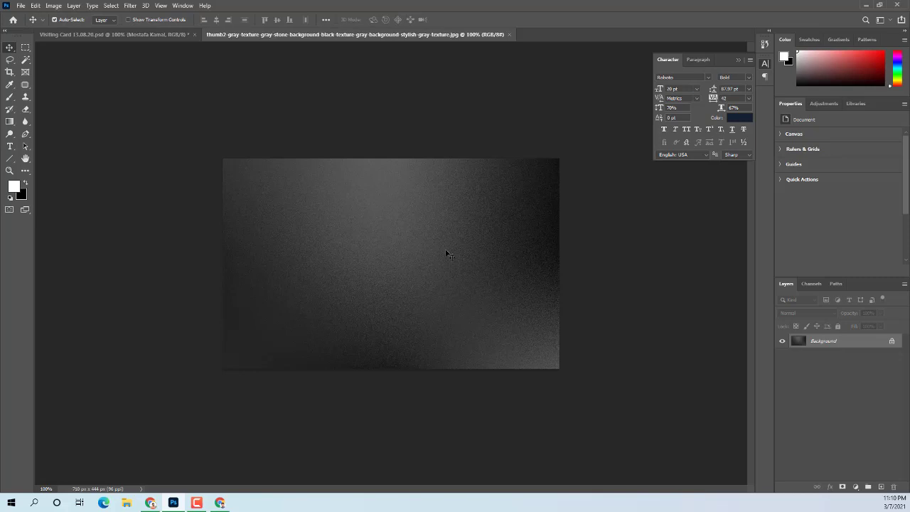
Set up a new document 3.5 inches wide, 2 inches high, at 300 pixels/inch
{"action": "left_click", "coordinate": [22, 7]}
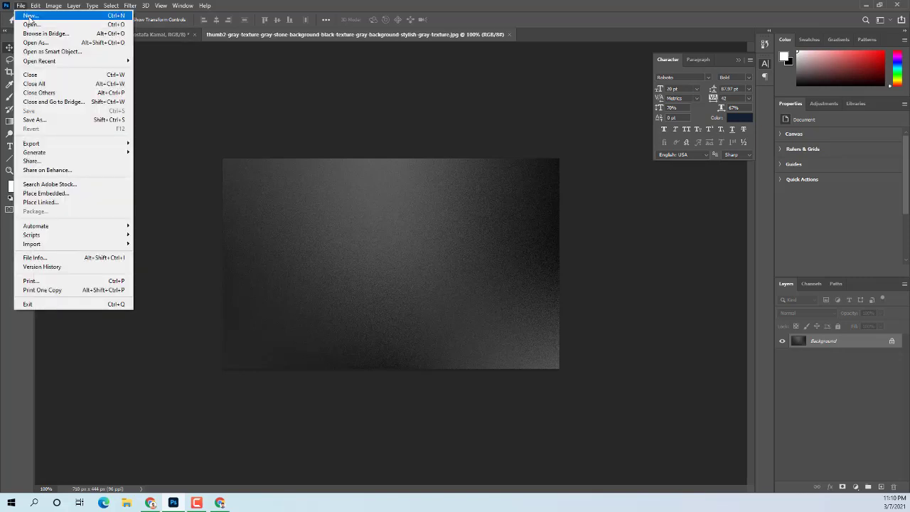
{"action": "left_click", "coordinate": [28, 15]}
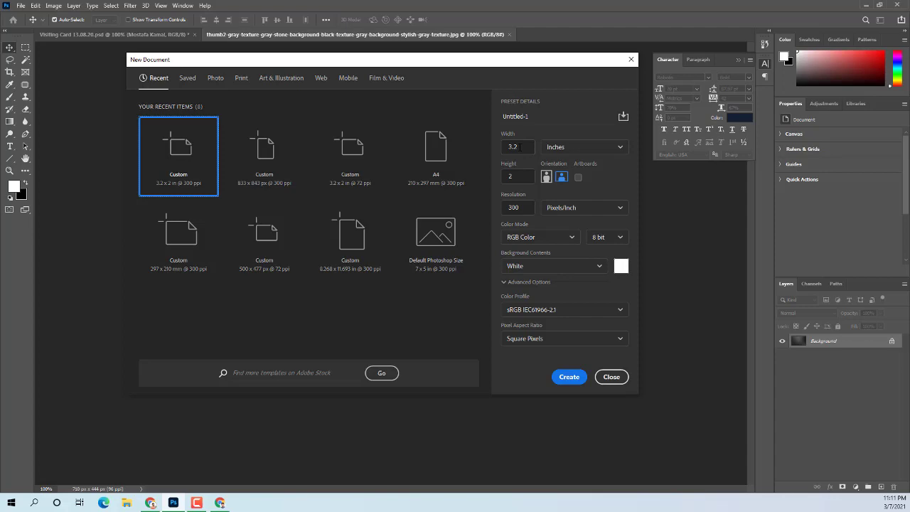
{"action": "left_click", "coordinate": [520, 147]}
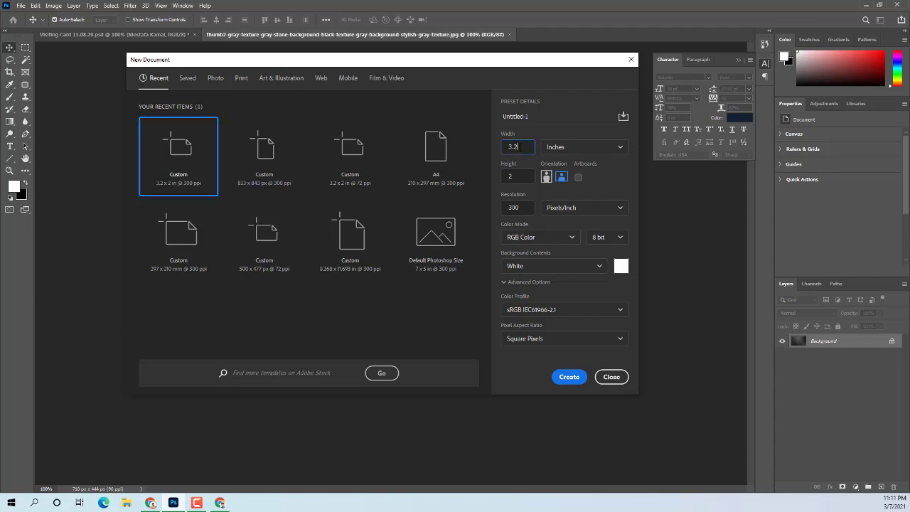
{"action": "key", "text": "BackSpace"}
{"action": "key", "text": "Tab"}
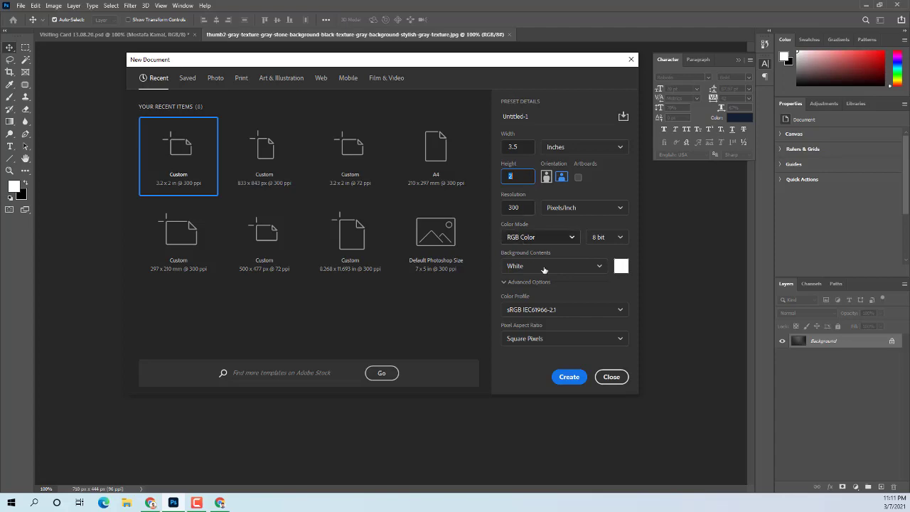
Create the 3.5 × 2 inch document and convert its Background layer to a smart object
{"action": "left_click", "coordinate": [564, 378]}
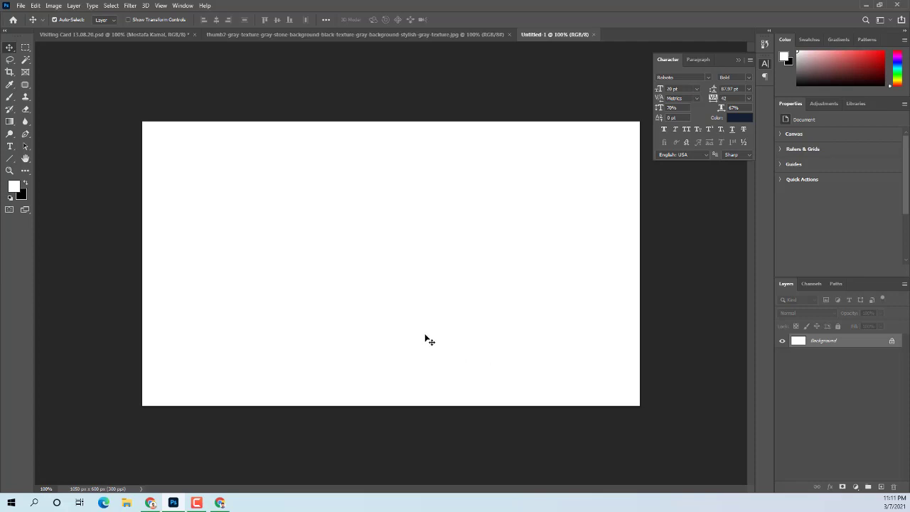
{"action": "right_click", "coordinate": [856, 346]}
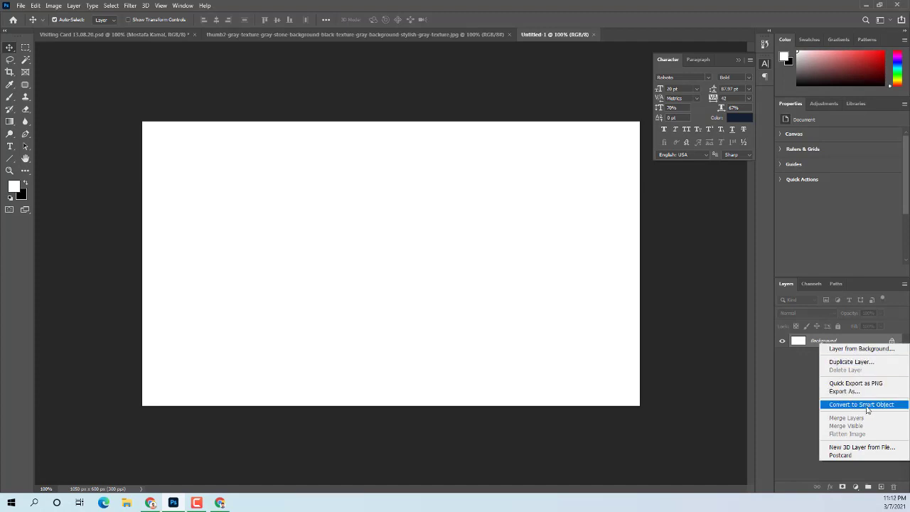
{"action": "left_click", "coordinate": [862, 407]}
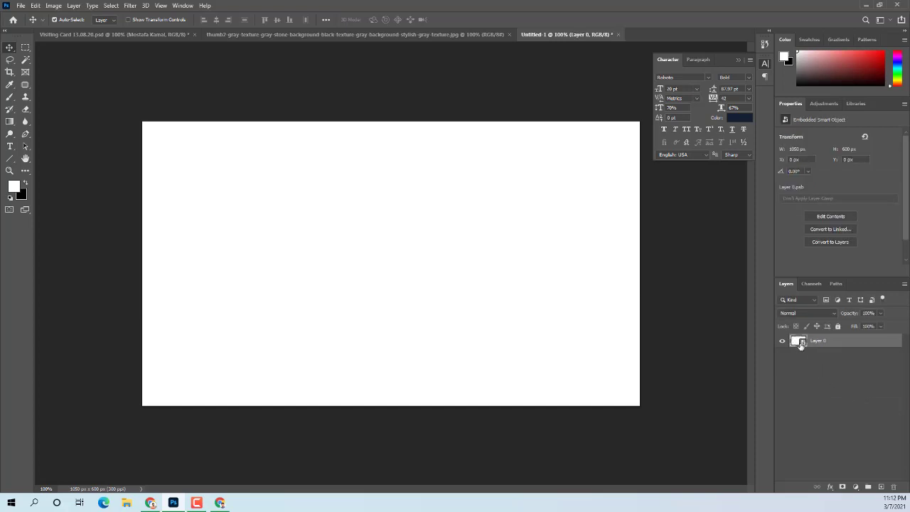
Drag the white card smart object onto the gray texture document as Layer 1
{"action": "mouse_move", "coordinate": [318, 219]}
{"action": "left_mouse_down"}
{"action": "mouse_move", "coordinate": [386, 264]}
{"action": "mouse_move", "coordinate": [277, 208]}
{"action": "mouse_move", "coordinate": [366, 207]}
{"action": "mouse_move", "coordinate": [347, 195]}
{"action": "mouse_move", "coordinate": [333, 208]}
{"action": "left_mouse_up"}
{"action": "mouse_move", "coordinate": [509, 252]}
{"action": "left_mouse_down"}
{"action": "mouse_move", "coordinate": [483, 243]}
{"action": "mouse_move", "coordinate": [436, 187]}
{"action": "mouse_move", "coordinate": [434, 36]}
{"action": "mouse_move", "coordinate": [417, 100]}
{"action": "left_mouse_up"}
{"action": "left_click_drag", "start_coordinate": [354, 264], "coordinate": [354, 264]}
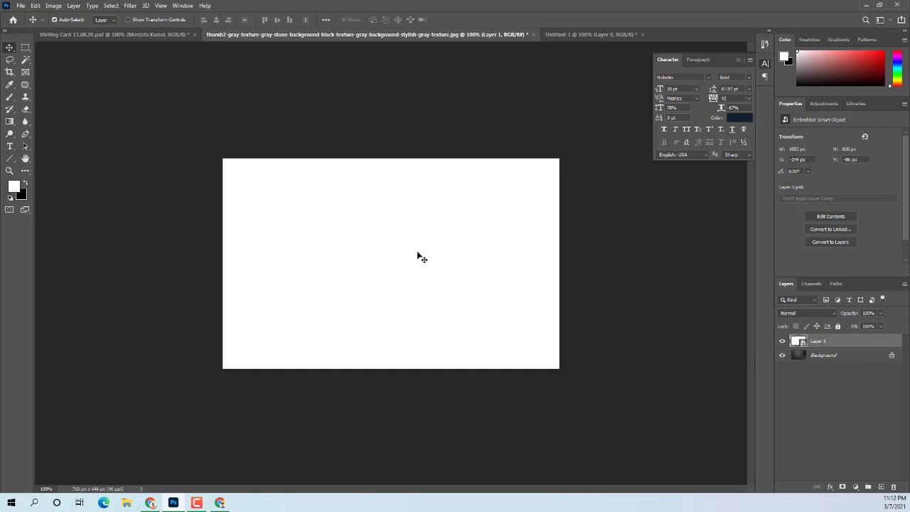
Scale the white card down to about 121% over the texture with Free Transform
{"action": "left_click_drag", "start_coordinate": [417, 254], "coordinate": [445, 272]}
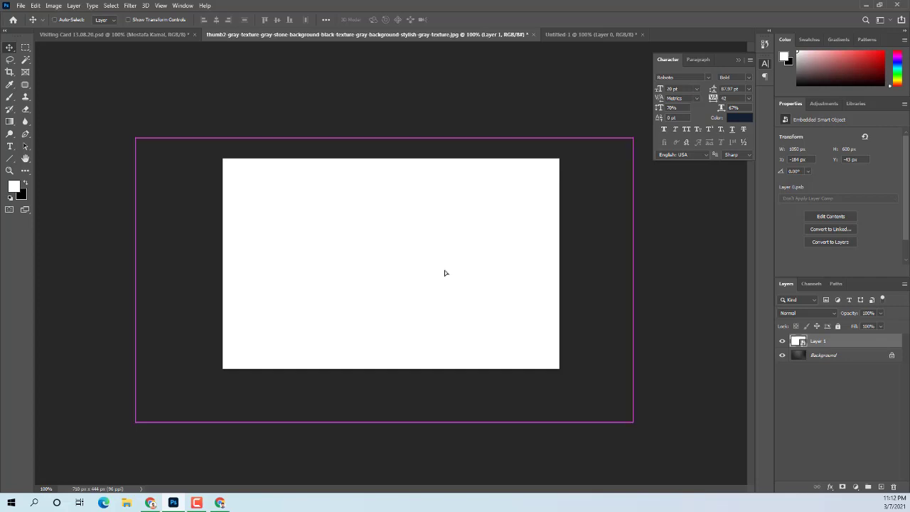
{"action": "key", "text": "ctrl+t"}
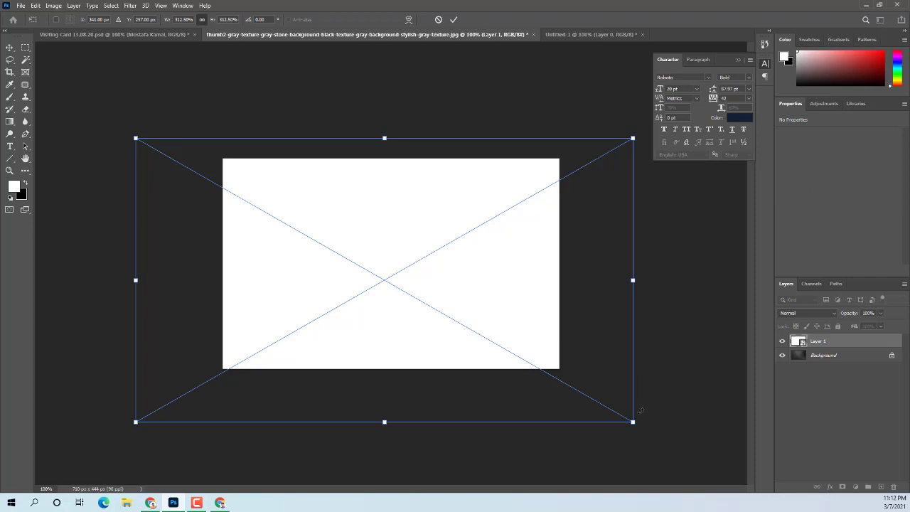
{"action": "left_click_drag", "start_coordinate": [633, 421], "coordinate": [485, 338]}
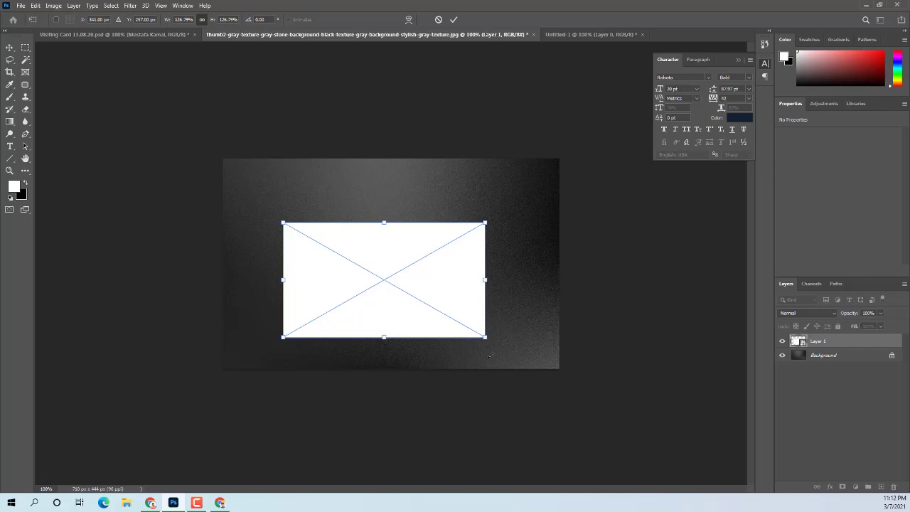
{"action": "left_click_drag", "start_coordinate": [485, 338], "coordinate": [480, 334]}
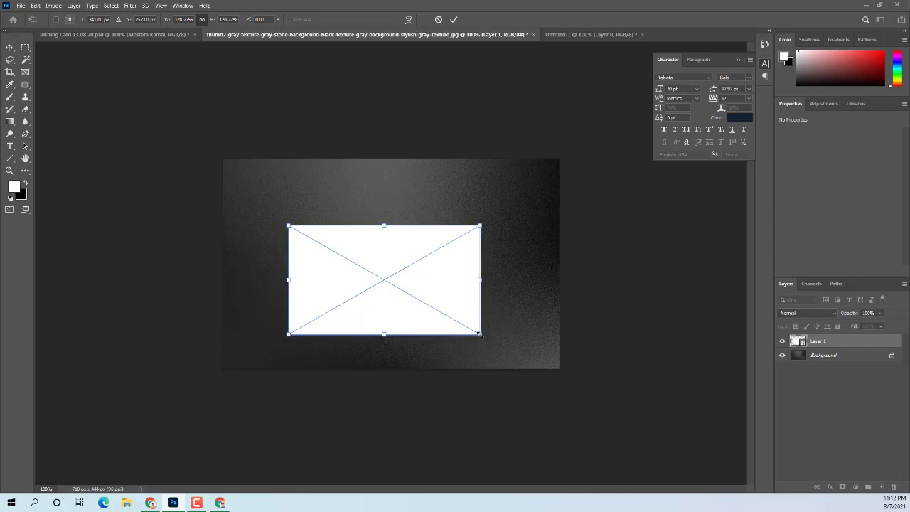
Rotate the card about −36°, scale it to about 99%, move it up-left, and commit
{"action": "left_click_drag", "start_coordinate": [485, 220], "coordinate": [429, 174]}
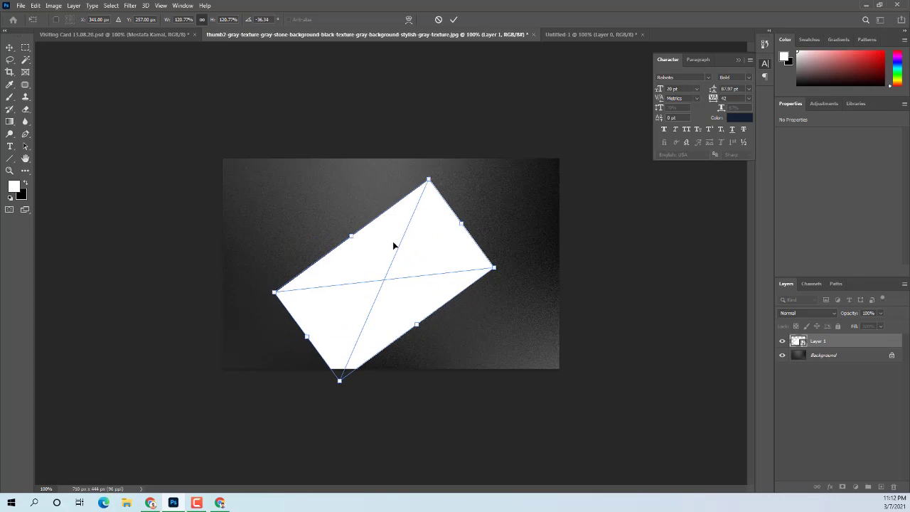
{"action": "left_click_drag", "start_coordinate": [391, 255], "coordinate": [366, 230]}
{"action": "left_click_drag", "start_coordinate": [360, 232], "coordinate": [359, 232]}
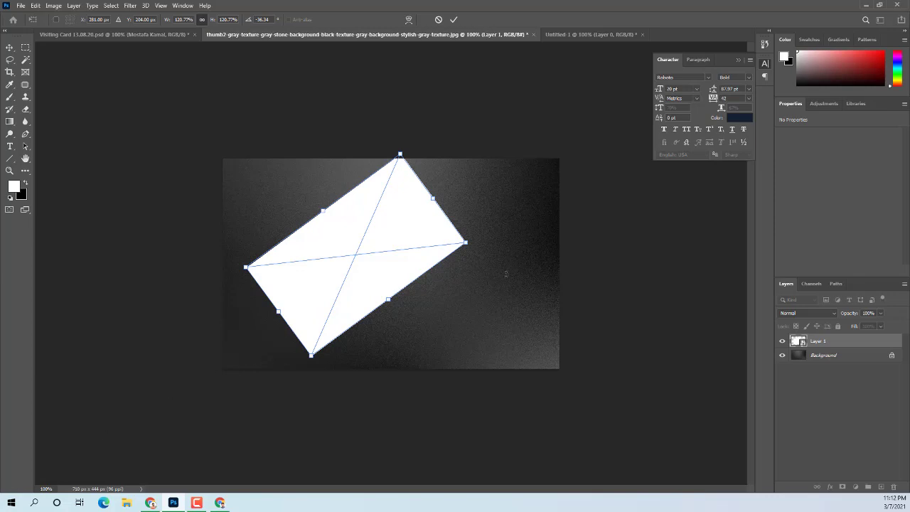
{"action": "left_click_drag", "start_coordinate": [463, 242], "coordinate": [442, 243]}
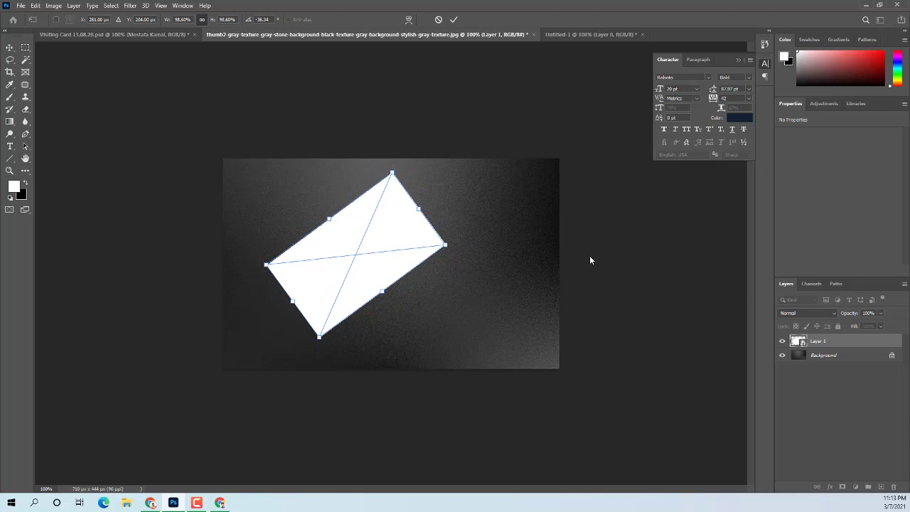
{"action": "key", "text": "ctrl+plus"}
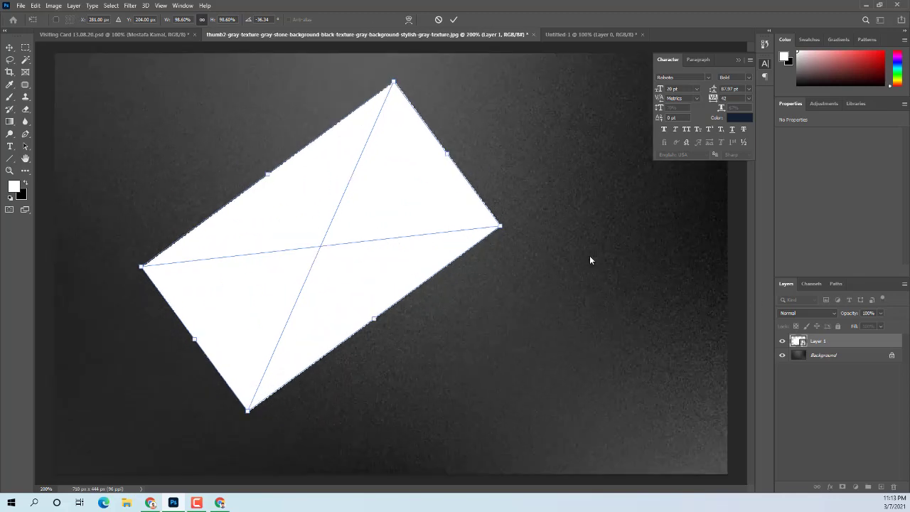
{"action": "left_click_drag", "start_coordinate": [423, 206], "coordinate": [370, 187]}
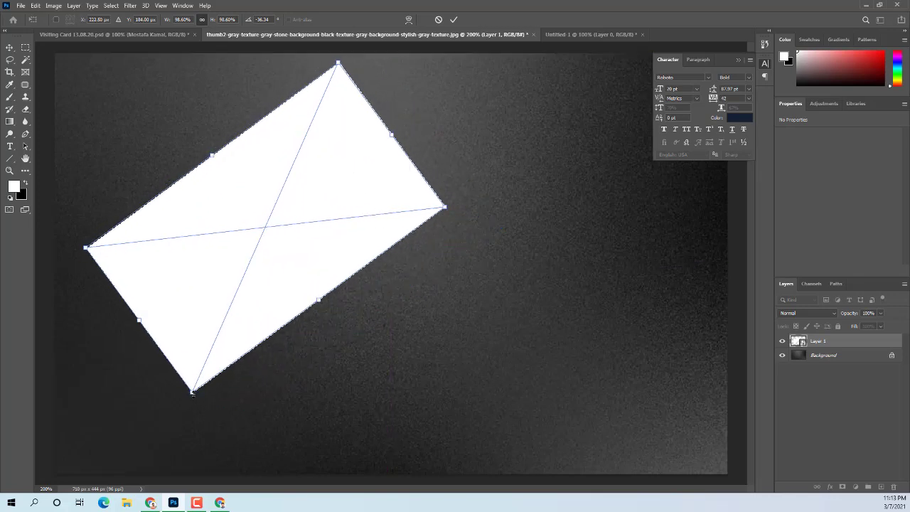
{"action": "left_click", "coordinate": [455, 20]}
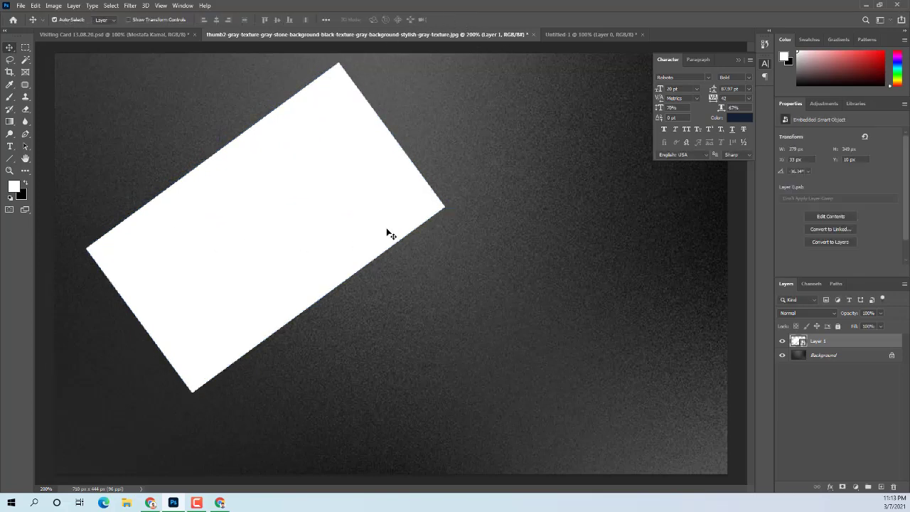
Adjust the card's top, bottom and right corners, Distort the top corner, and commit
{"action": "key", "text": "ctrl+t"}
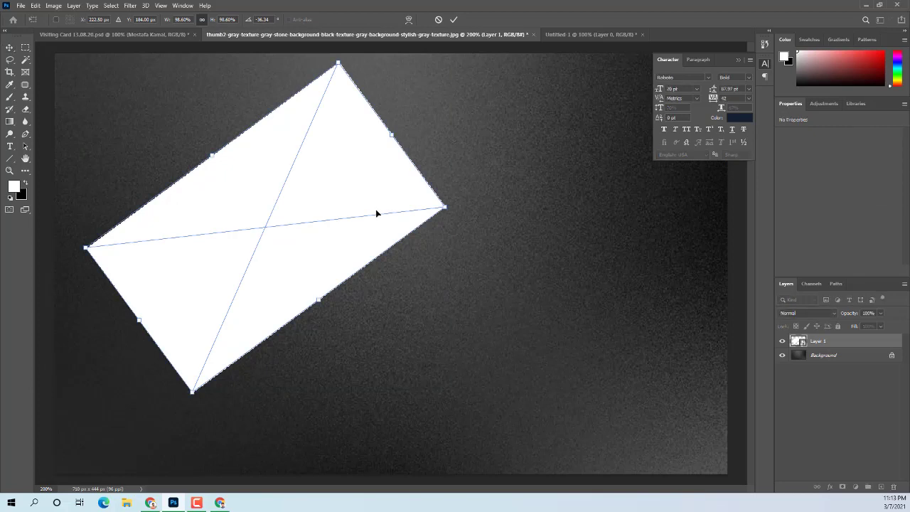
{"action": "left_click_drag", "start_coordinate": [339, 62], "coordinate": [323, 79]}
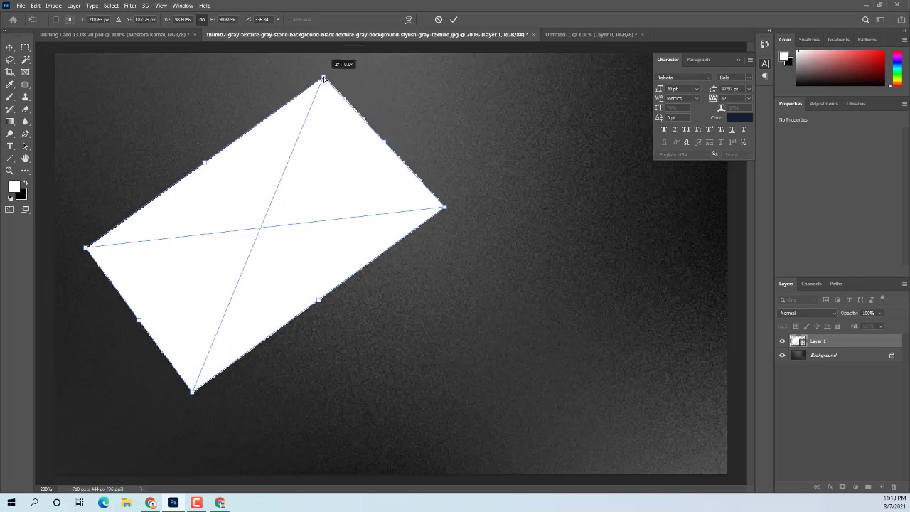
{"action": "left_click_drag", "start_coordinate": [192, 392], "coordinate": [201, 386]}
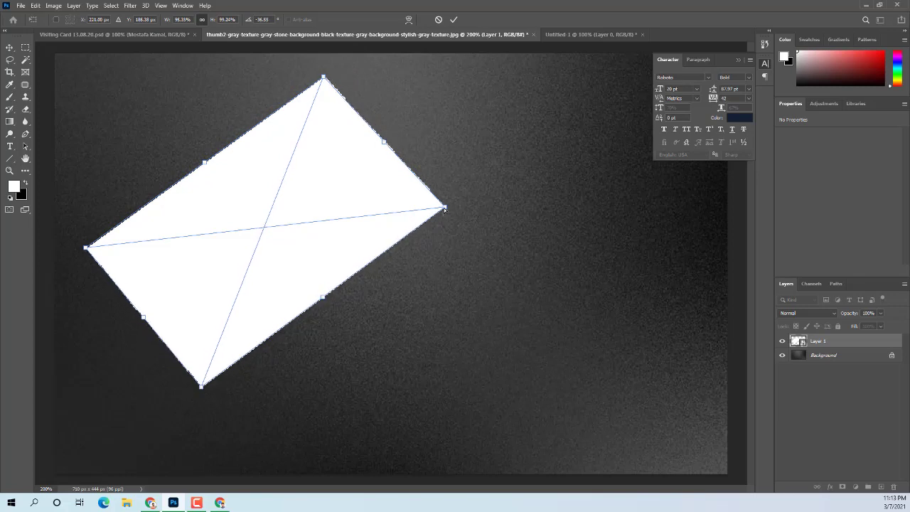
{"action": "left_click_drag", "start_coordinate": [445, 207], "coordinate": [439, 201]}
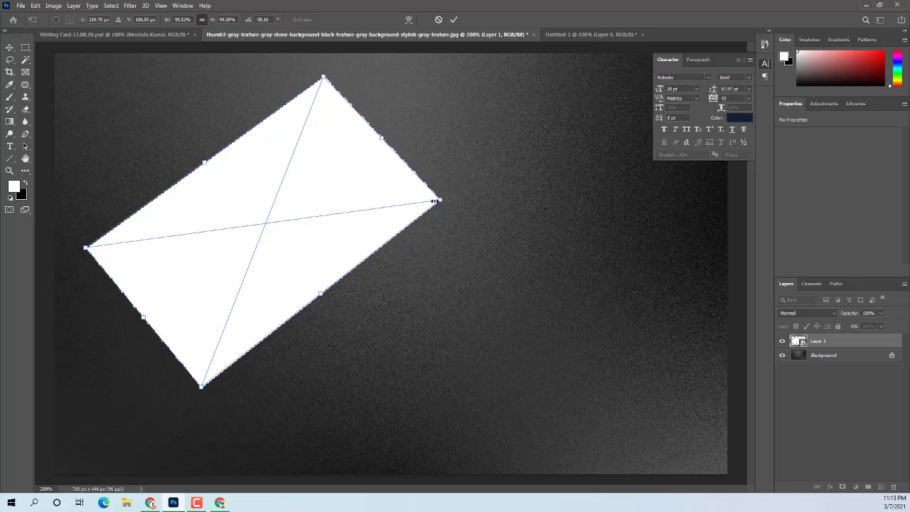
{"action": "right_click", "coordinate": [424, 199]}
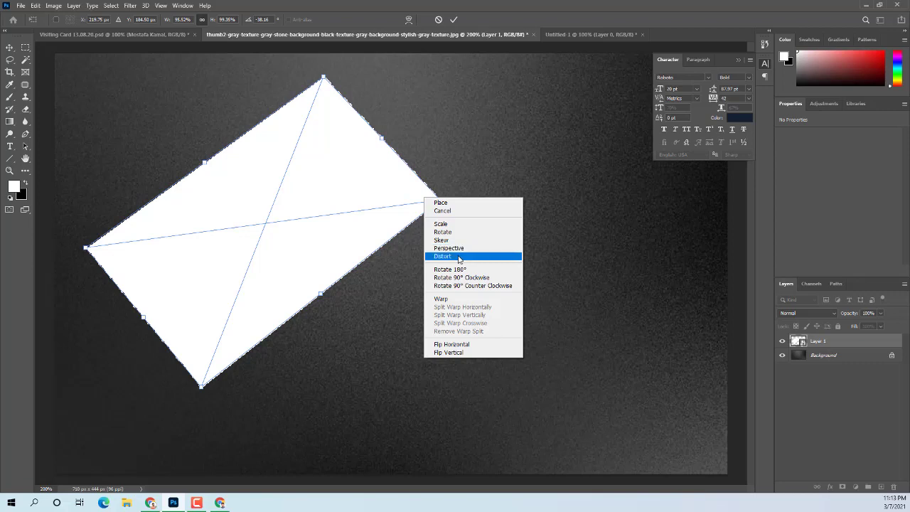
{"action": "left_click", "coordinate": [459, 258]}
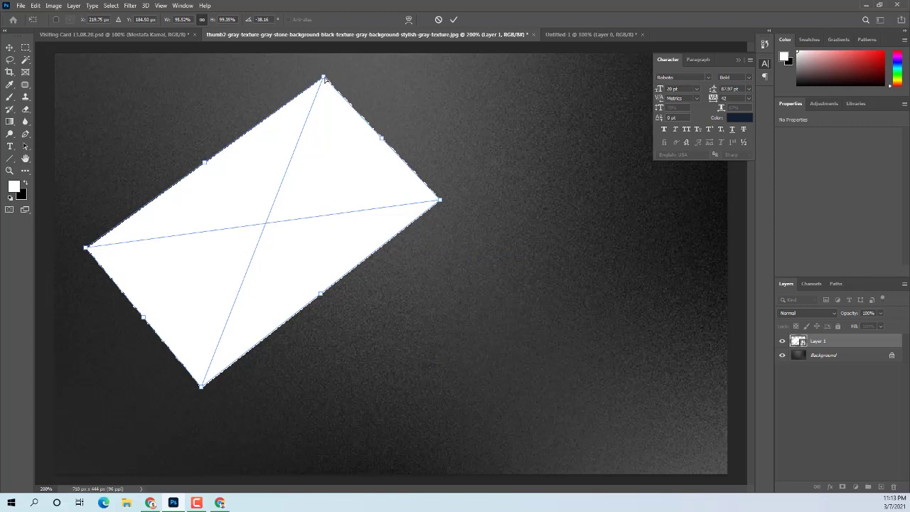
{"action": "left_click_drag", "start_coordinate": [324, 79], "coordinate": [319, 78]}
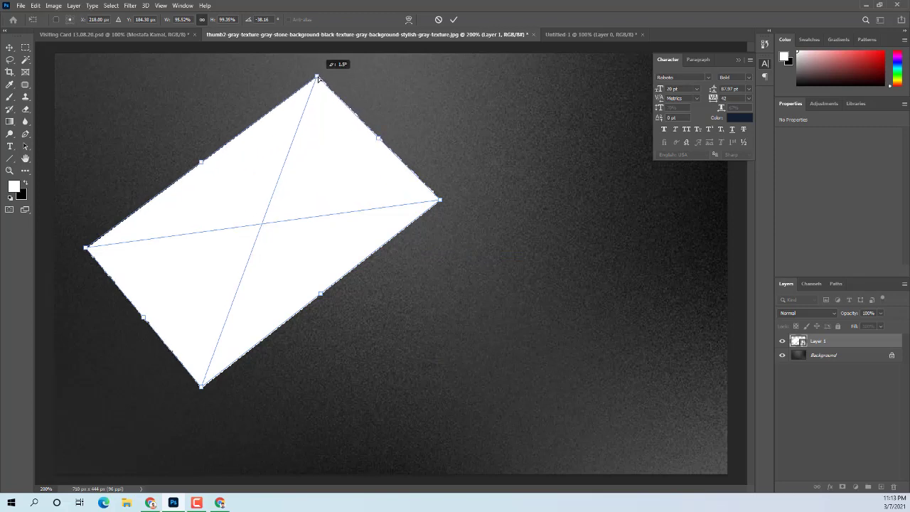
{"action": "left_click", "coordinate": [453, 20]}
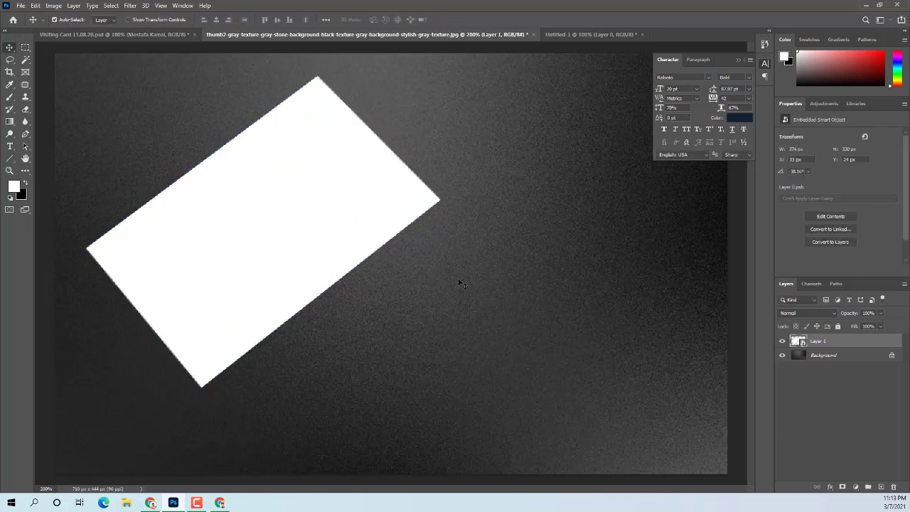
{"action": "key", "text": "ctrl+minus"}
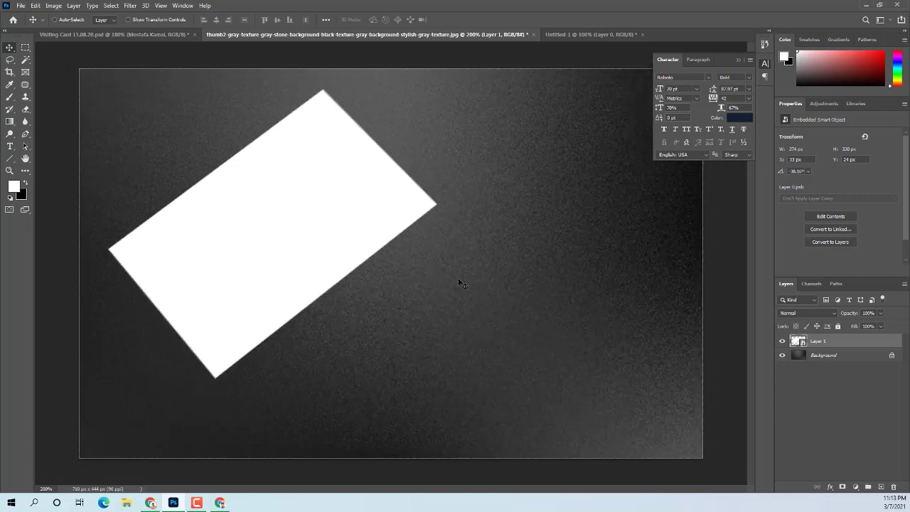
{"action": "key", "text": "ctrl+minus"}
Give Layer 1 a Multiply drop shadow at about 56% opacity, 7 px distance, 6 px size
{"action": "key", "text": "ctrl+plus"}
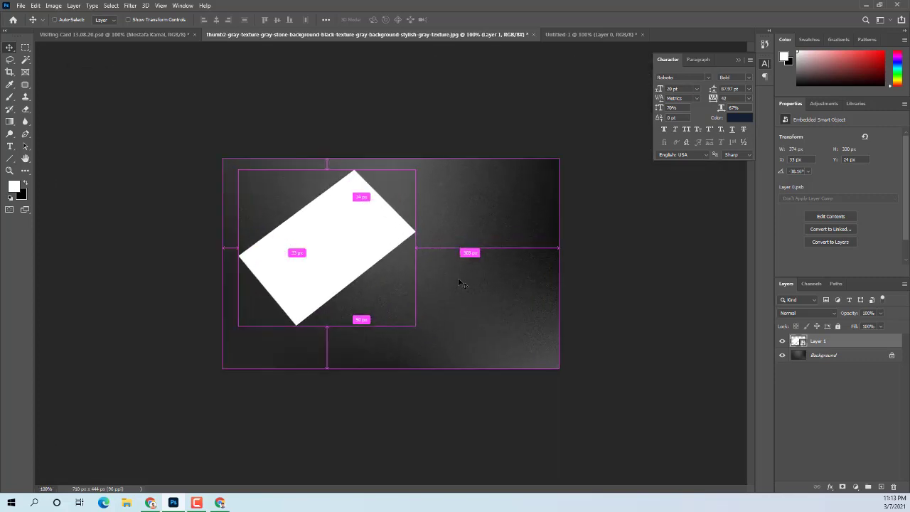
{"action": "key", "text": "ctrl+plus"}
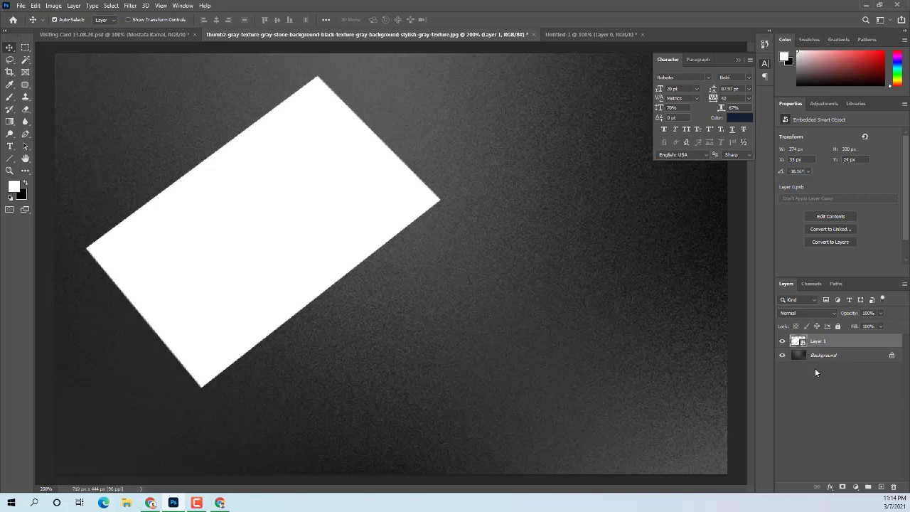
{"action": "right_click", "coordinate": [849, 346]}
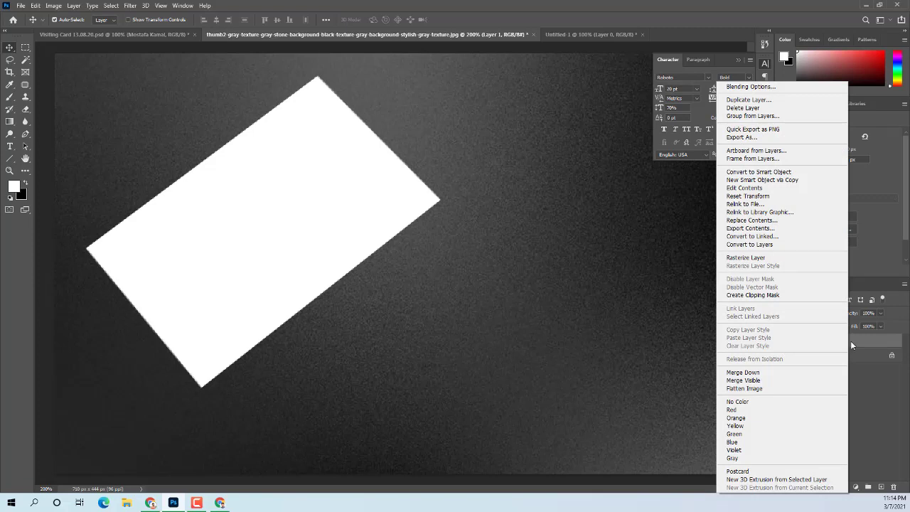
{"action": "left_click", "coordinate": [751, 87]}
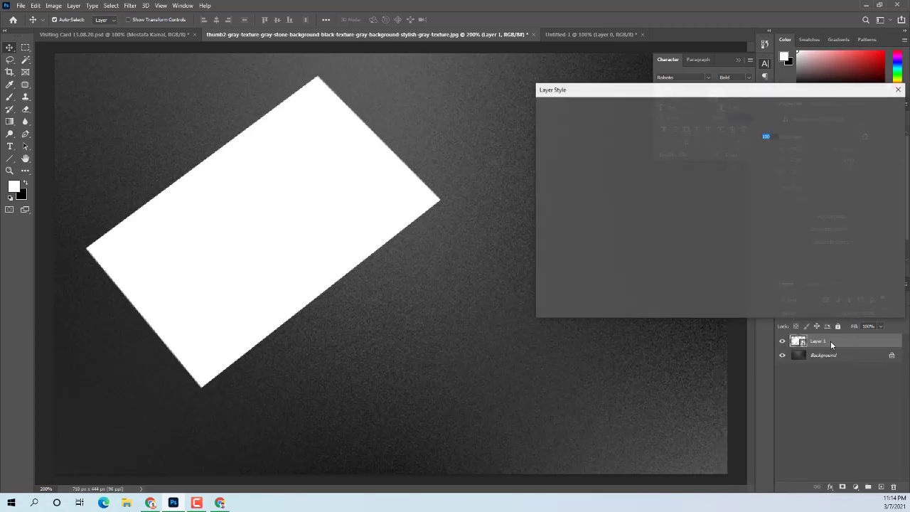
{"action": "left_click_drag", "start_coordinate": [719, 92], "coordinate": [588, 91]}
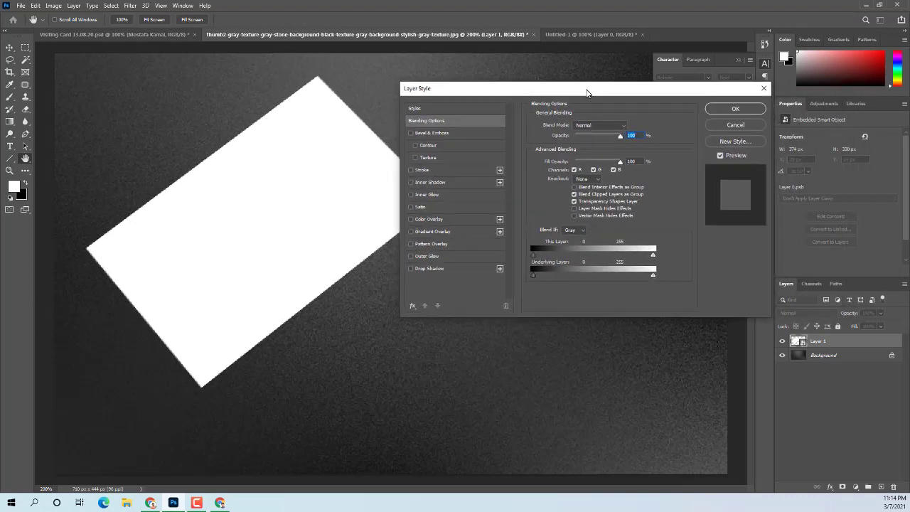
{"action": "left_click", "coordinate": [411, 268]}
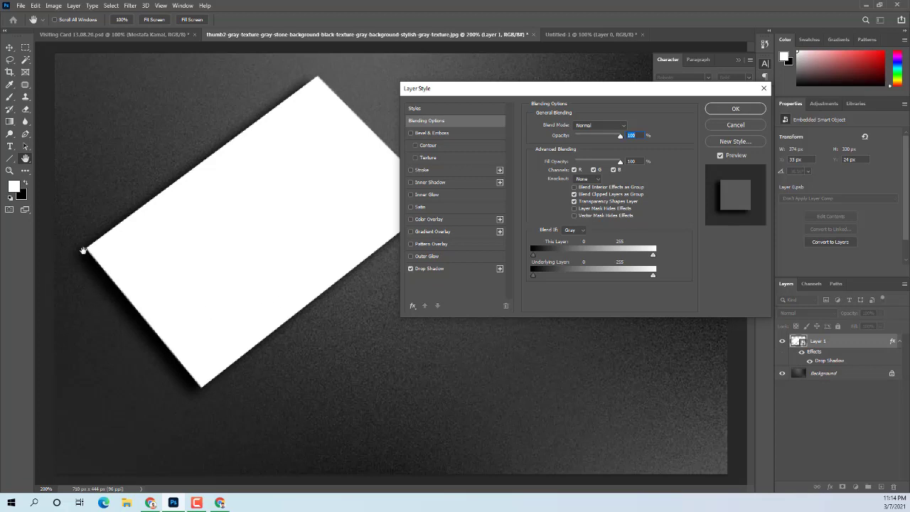
{"action": "left_click", "coordinate": [442, 271]}
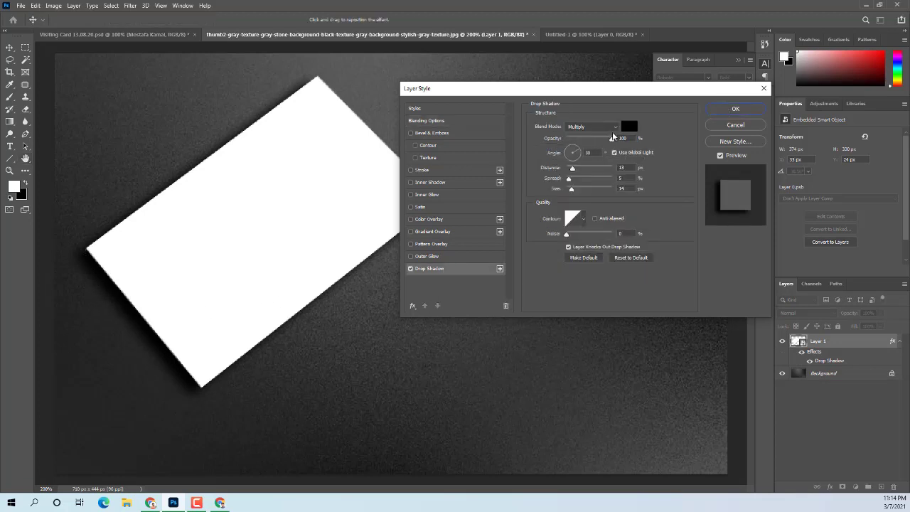
{"action": "left_click_drag", "start_coordinate": [616, 134], "coordinate": [592, 142]}
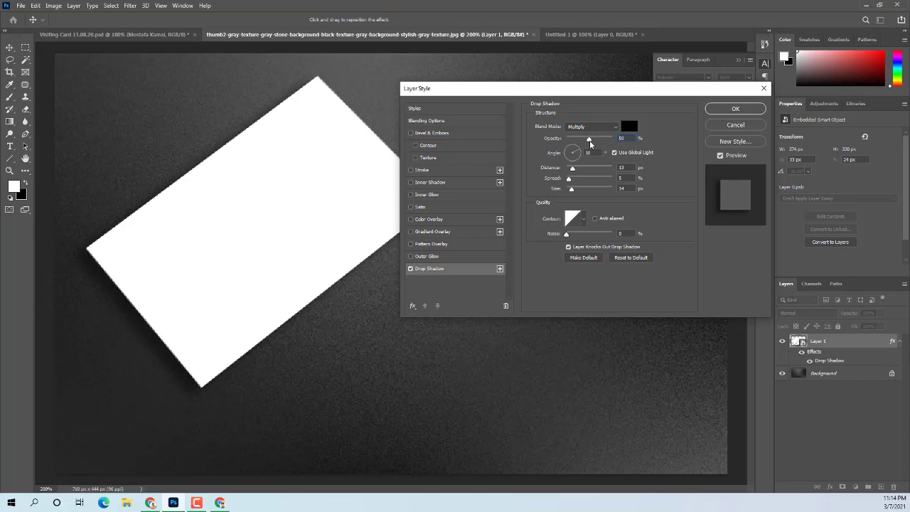
{"action": "mouse_move", "coordinate": [592, 143]}
{"action": "left_mouse_down"}
{"action": "mouse_move", "coordinate": [570, 172]}
{"action": "mouse_move", "coordinate": [571, 195]}
{"action": "left_mouse_up"}
{"action": "left_click_drag", "start_coordinate": [570, 194], "coordinate": [570, 171]}
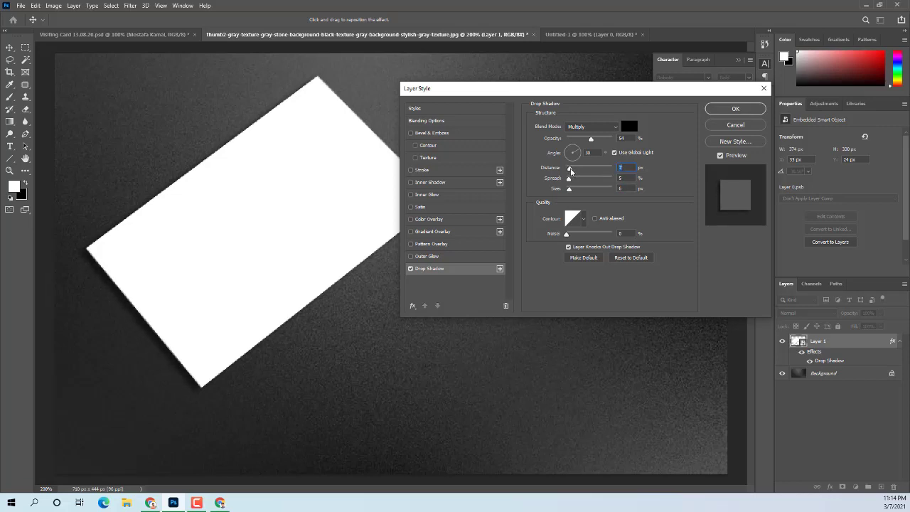
{"action": "left_click", "coordinate": [736, 109]}
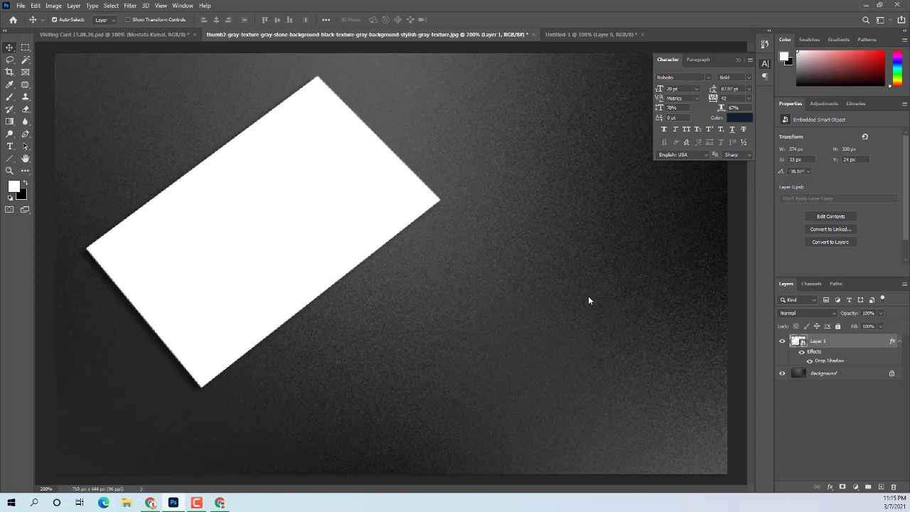
Close the Untitled-1 document without saving its changes
{"action": "left_click", "coordinate": [577, 35]}
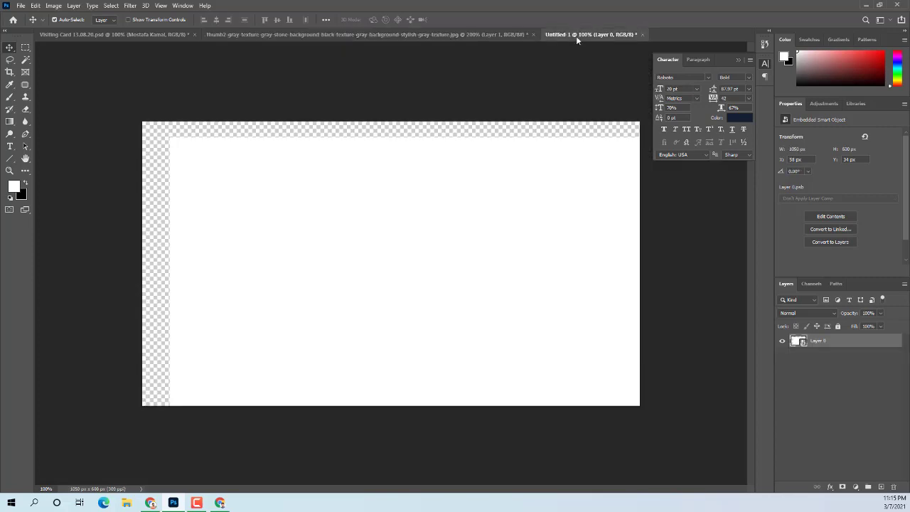
{"action": "left_click", "coordinate": [643, 34]}
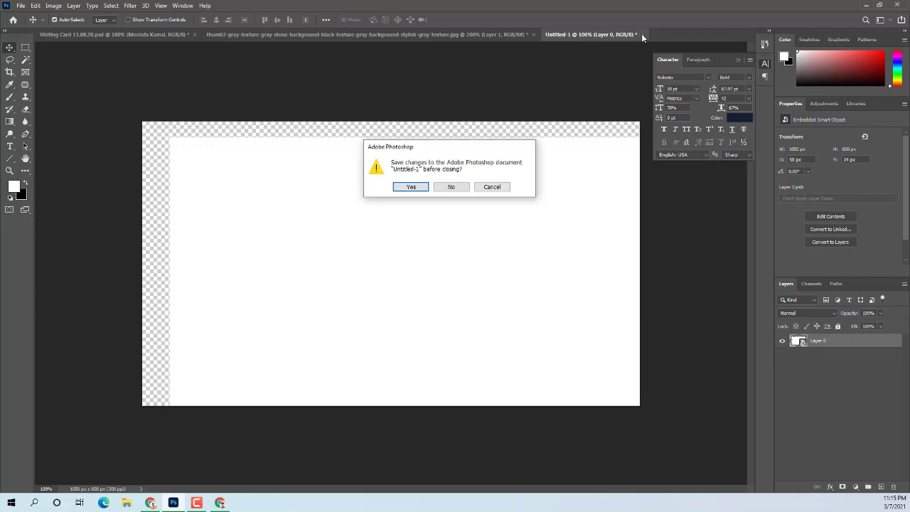
{"action": "left_click", "coordinate": [461, 188]}
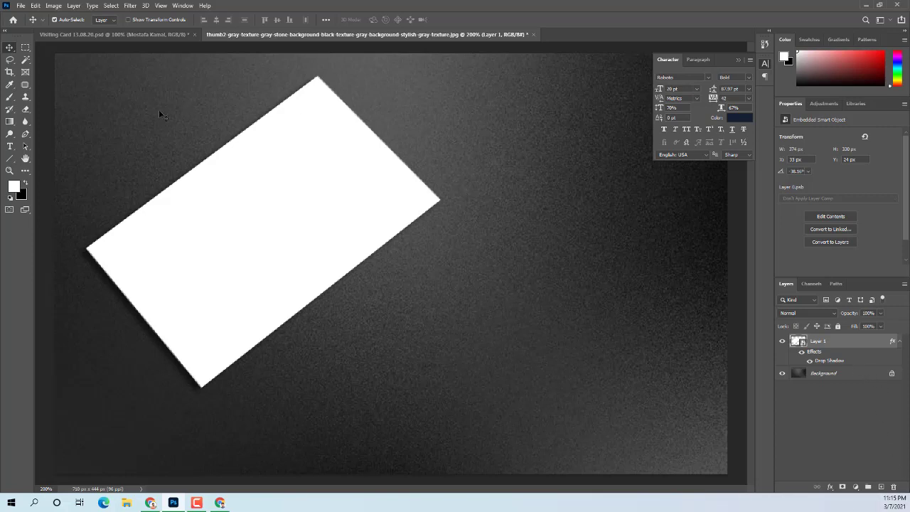
Create a new blank 3.5 × 2 in document at 300 ppi
{"action": "left_click", "coordinate": [21, 5]}
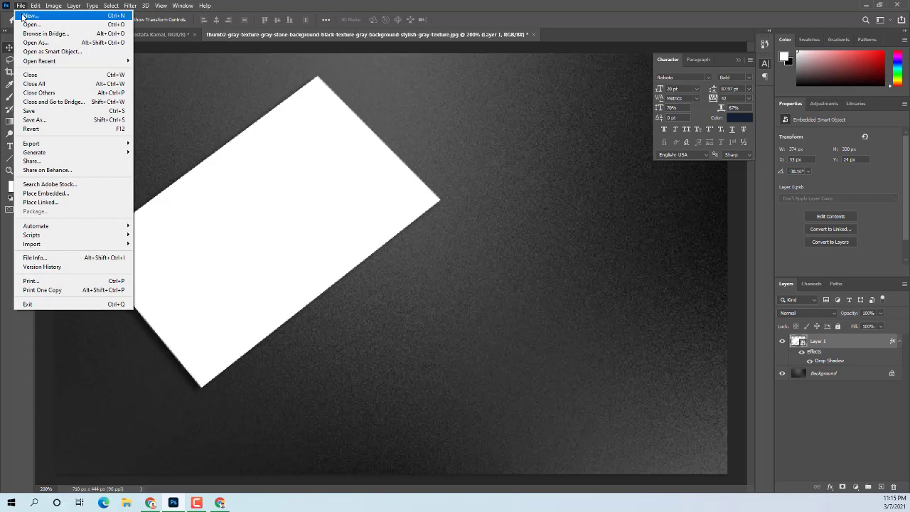
{"action": "left_click", "coordinate": [29, 15]}
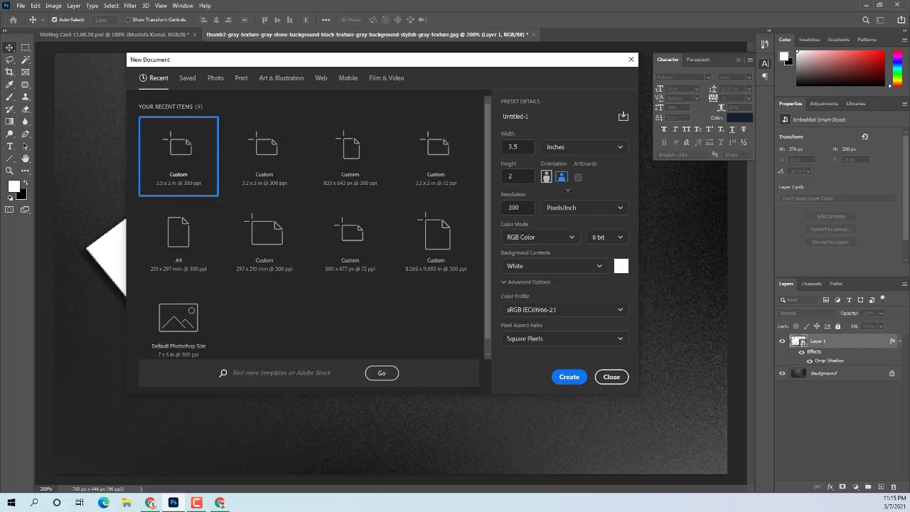
{"action": "left_click", "coordinate": [571, 377]}
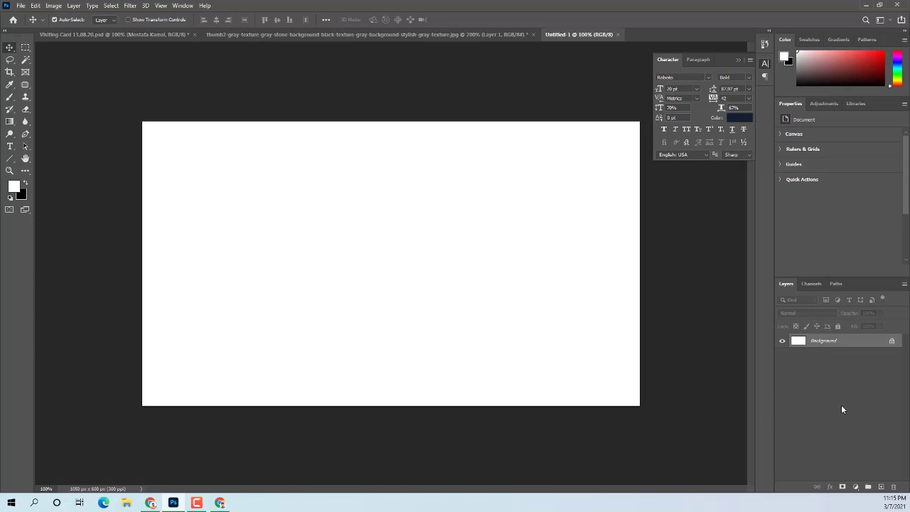
Convert the new blank card to a smart object and drag it into the texture document
{"action": "right_click", "coordinate": [875, 344]}
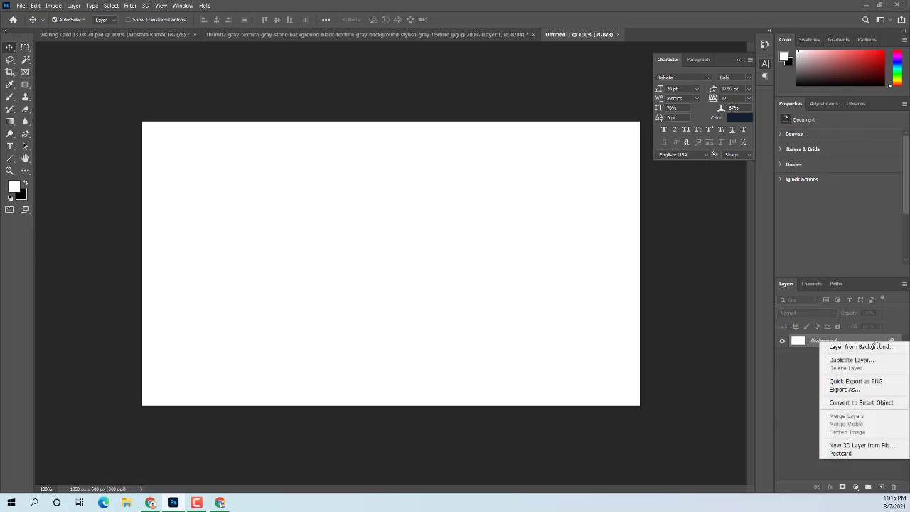
{"action": "left_click", "coordinate": [861, 403]}
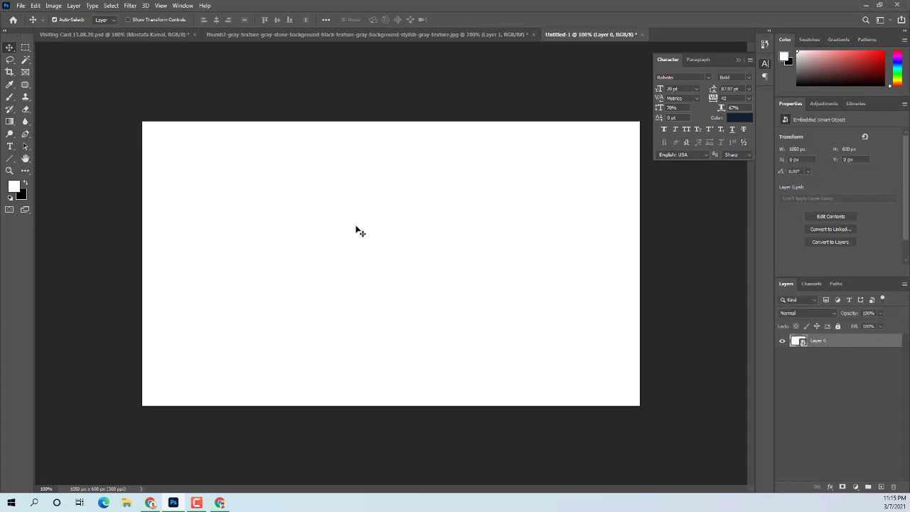
{"action": "mouse_move", "coordinate": [365, 235]}
{"action": "left_mouse_down"}
{"action": "mouse_move", "coordinate": [349, 37]}
{"action": "mouse_move", "coordinate": [355, 217]}
{"action": "left_mouse_up"}
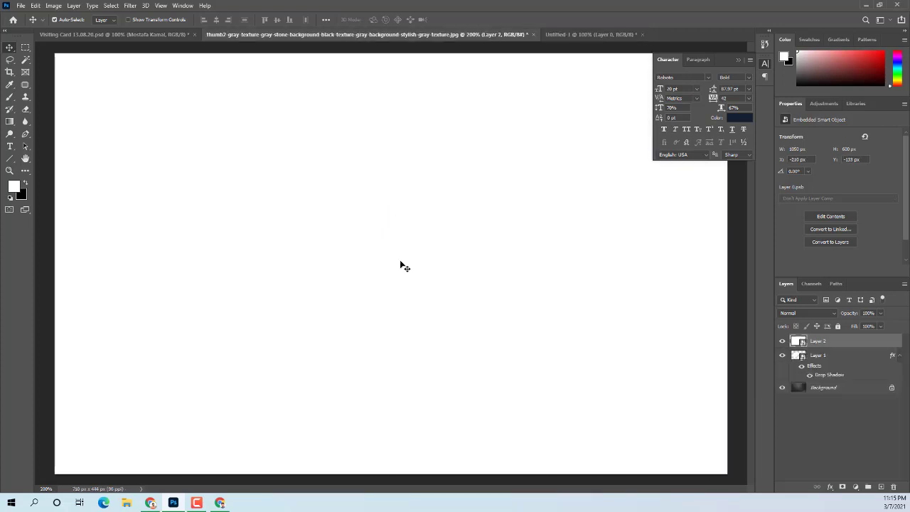
{"action": "key", "text": "ctrl+minus"}
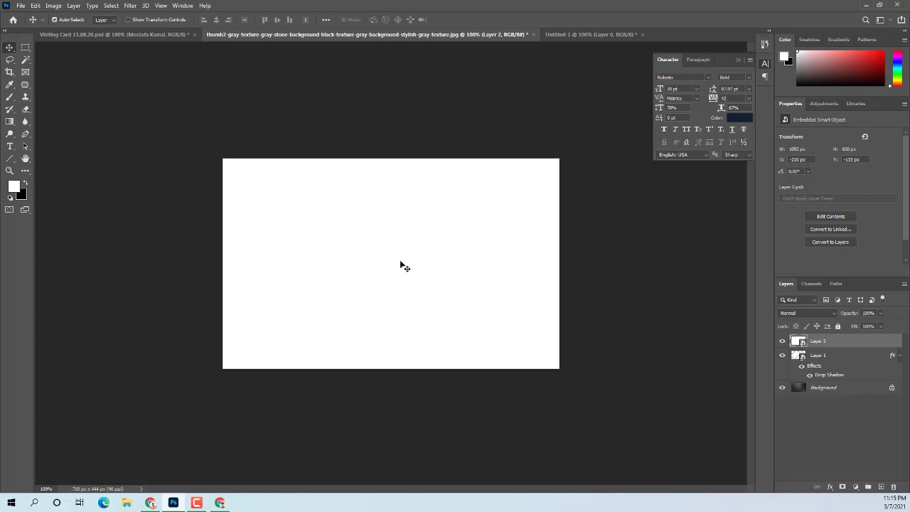
Scale Layer 2 to about 398 × 227 px and place it over the tilted card's lower right
{"action": "key", "text": "ctrl+t"}
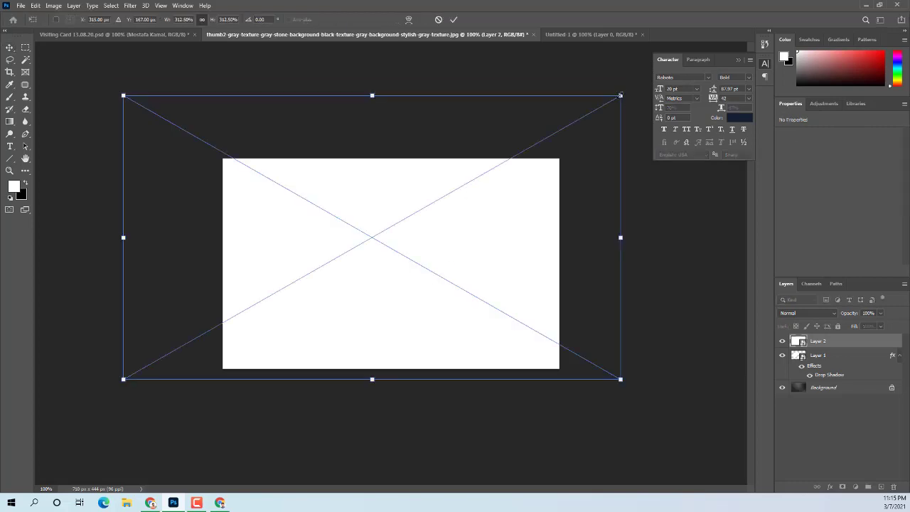
{"action": "mouse_move", "coordinate": [620, 95]}
{"action": "left_mouse_down"}
{"action": "mouse_move", "coordinate": [490, 188]}
{"action": "mouse_move", "coordinate": [471, 181]}
{"action": "left_mouse_up"}
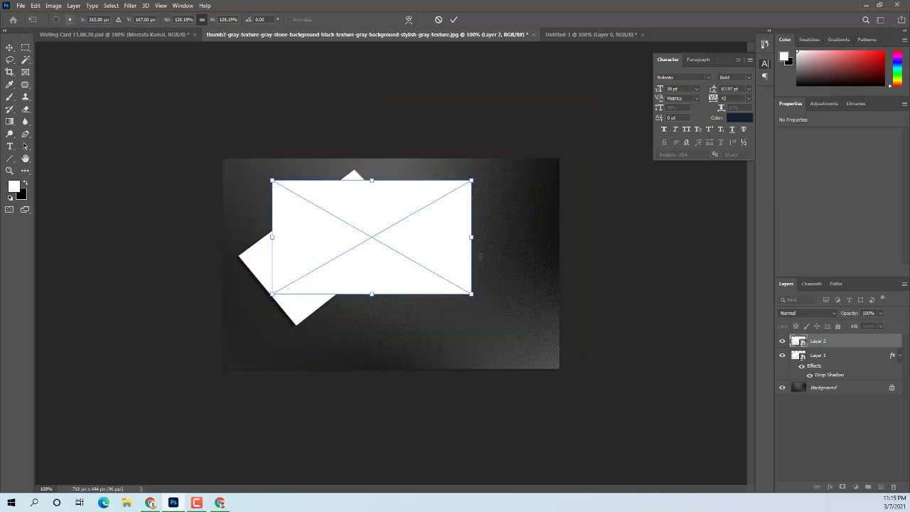
{"action": "left_click_drag", "start_coordinate": [365, 273], "coordinate": [425, 326]}
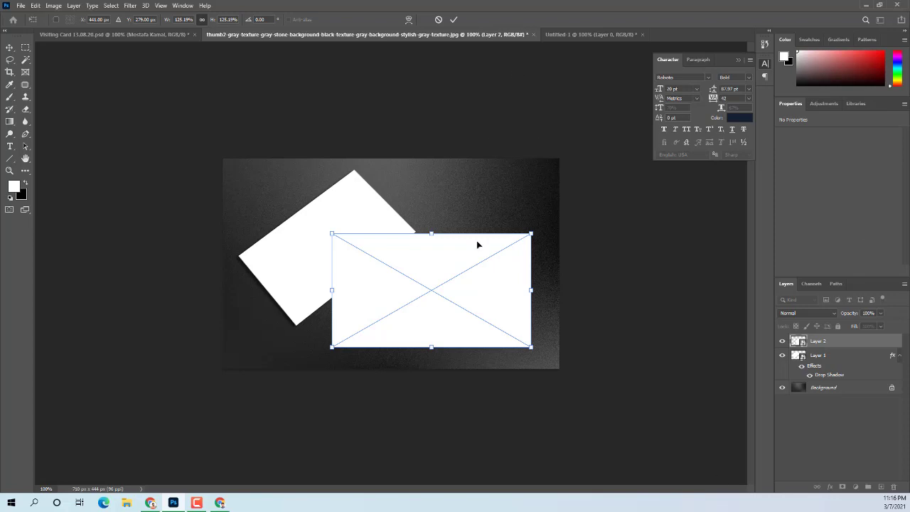
{"action": "left_click_drag", "start_coordinate": [531, 347], "coordinate": [521, 340]}
Commit the second card's placement and copy Layer 1's drop shadow style onto Layer 2
{"action": "left_click", "coordinate": [453, 18]}
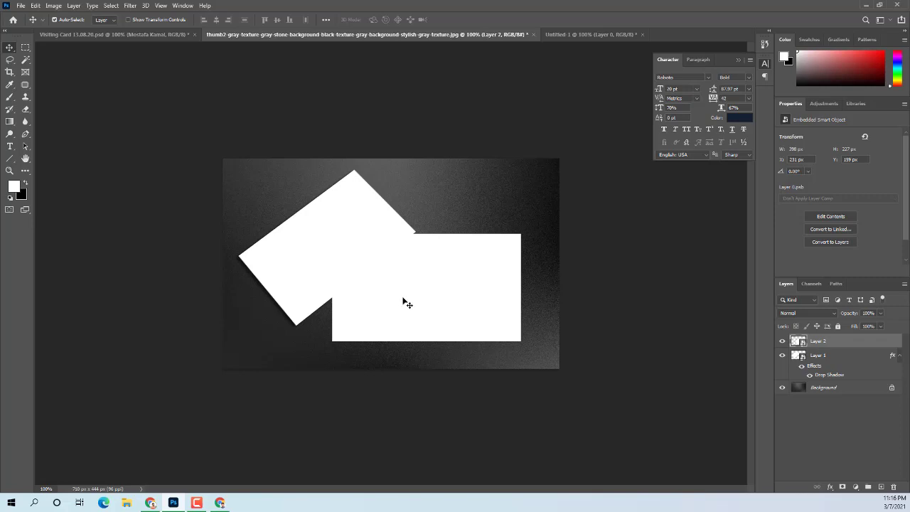
{"action": "right_click", "coordinate": [841, 359]}
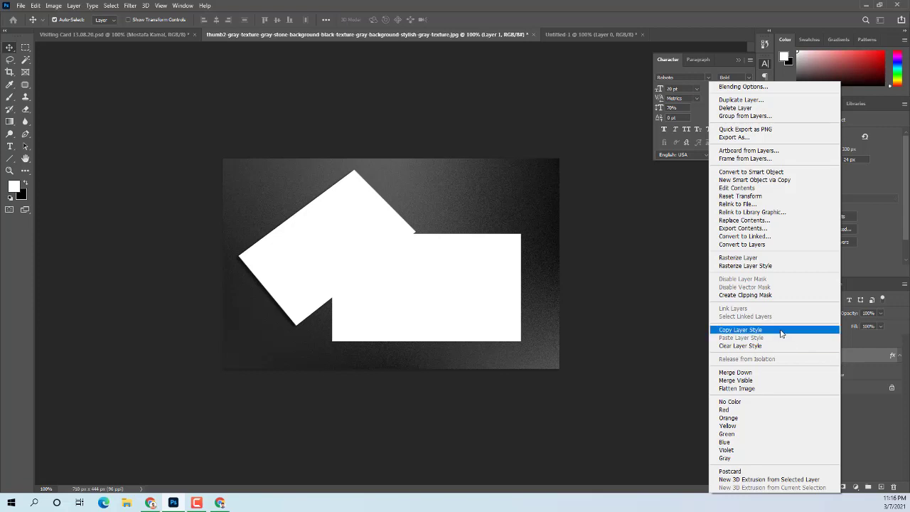
{"action": "left_click", "coordinate": [881, 363]}
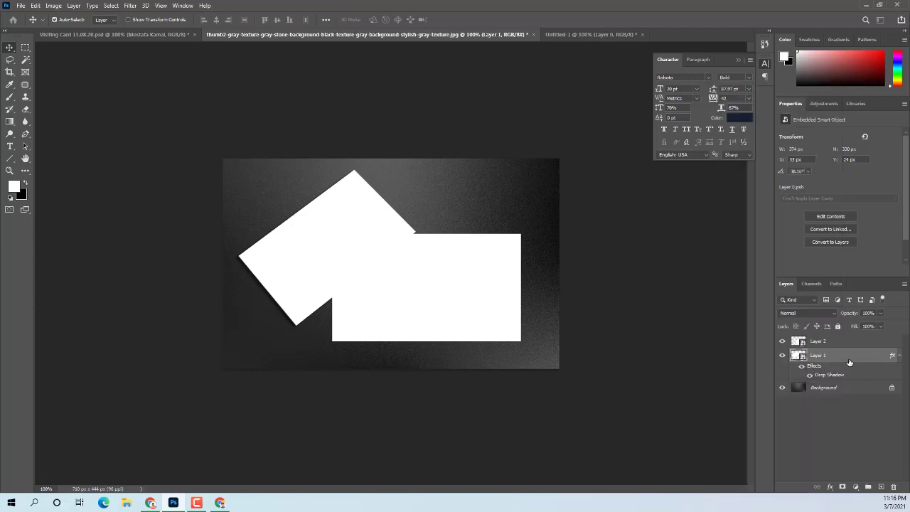
{"action": "right_click", "coordinate": [851, 361]}
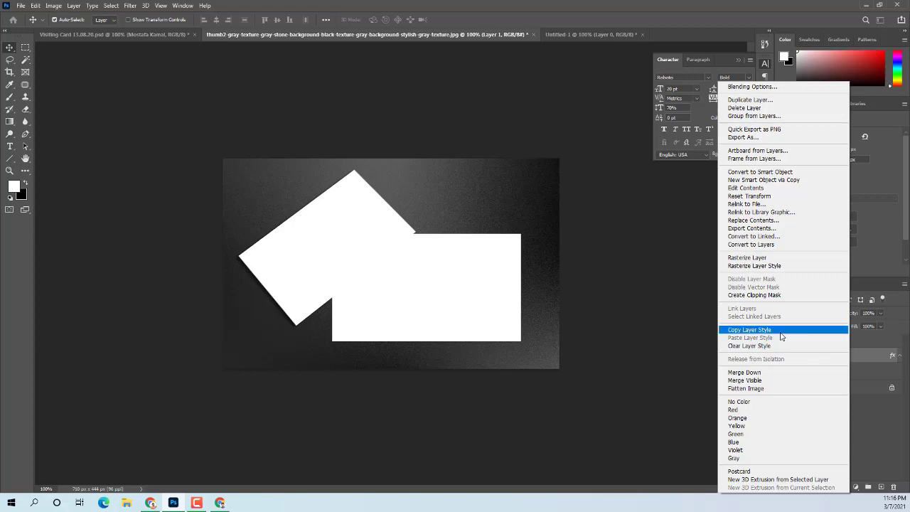
{"action": "left_click", "coordinate": [780, 330]}
{"action": "left_click", "coordinate": [835, 343]}
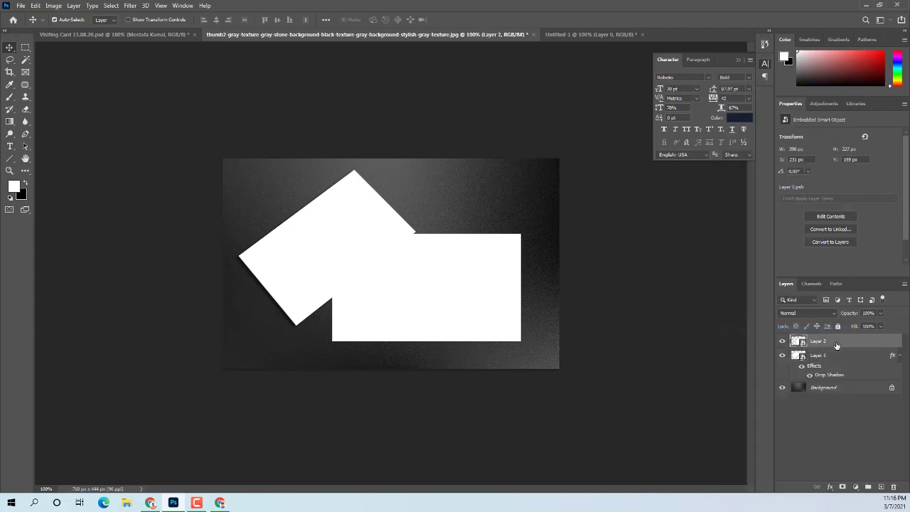
{"action": "right_click", "coordinate": [837, 346]}
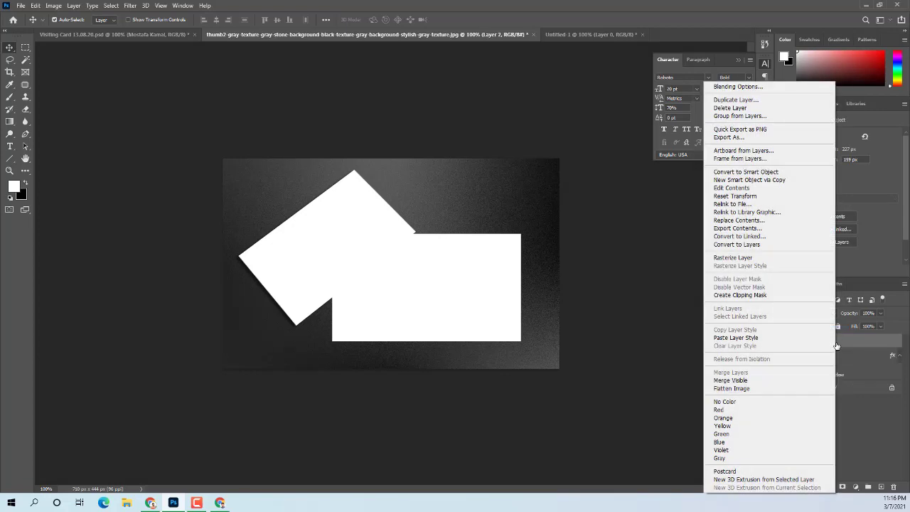
{"action": "left_click", "coordinate": [781, 338]}
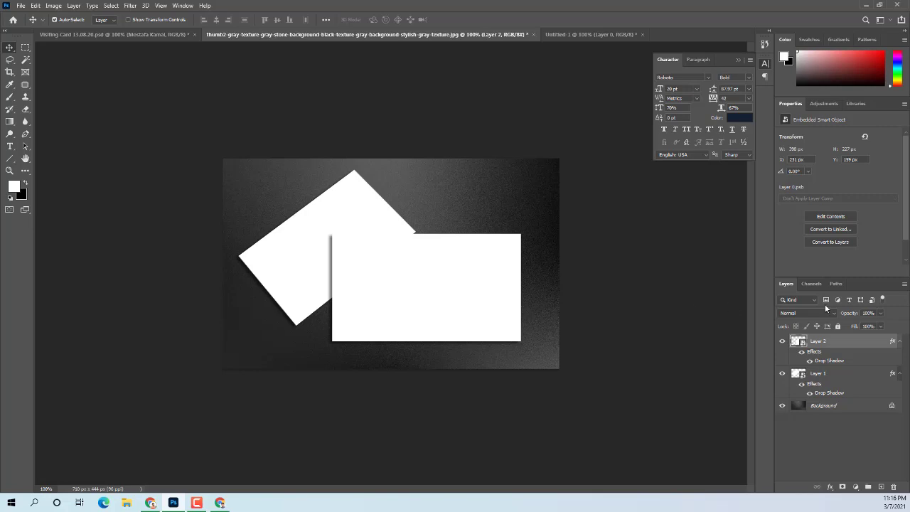
Copy Layer 1's layer style again and paste it onto Layer 2 to apply the shadow
{"action": "right_click", "coordinate": [841, 377]}
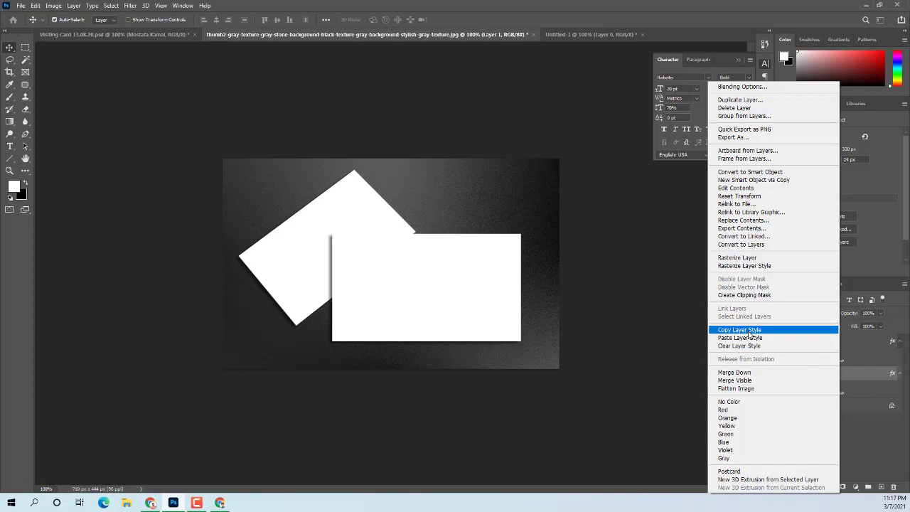
{"action": "left_click", "coordinate": [749, 331]}
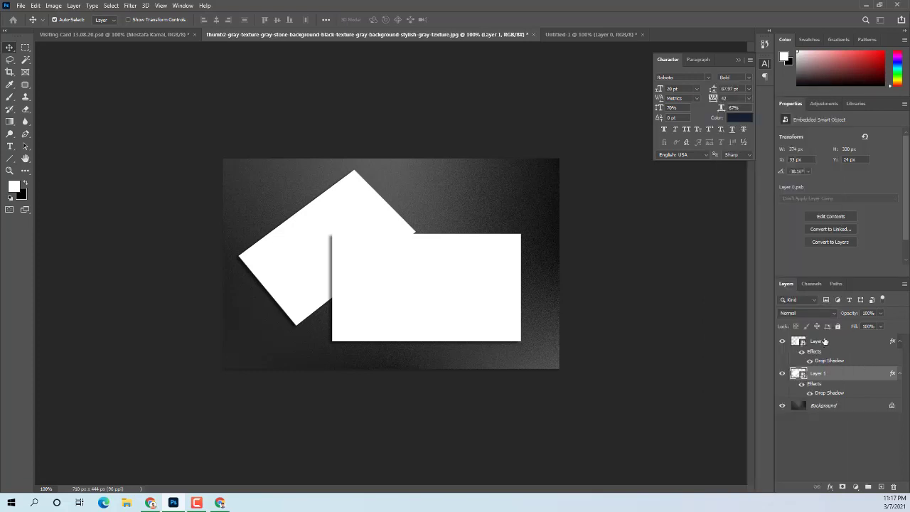
{"action": "left_click", "coordinate": [825, 342]}
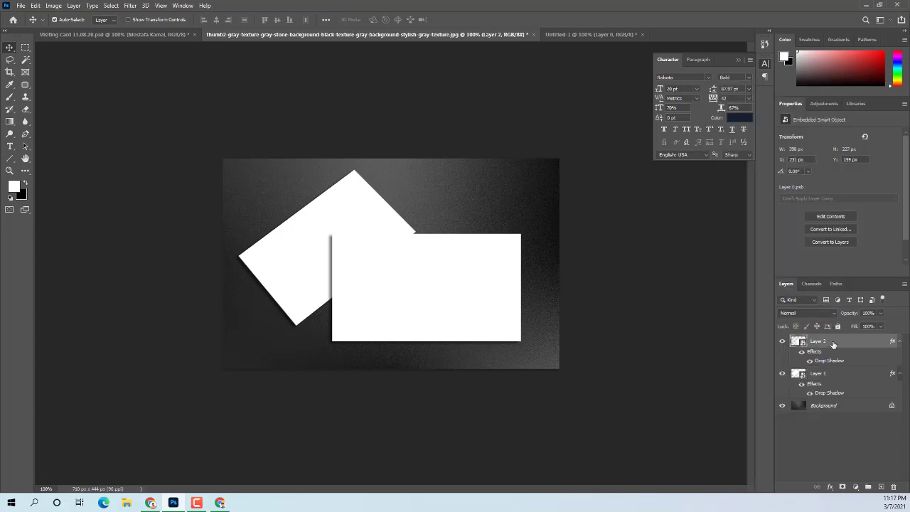
{"action": "right_click", "coordinate": [833, 345]}
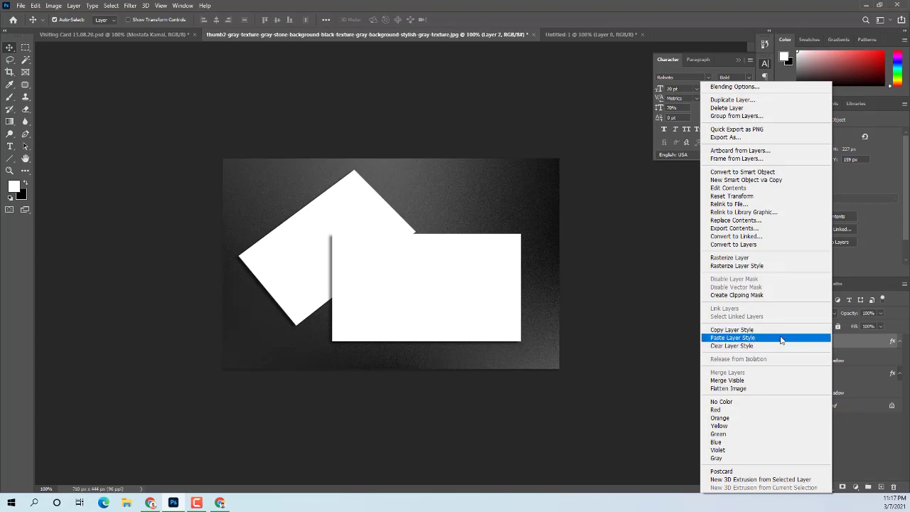
{"action": "left_click", "coordinate": [781, 340]}
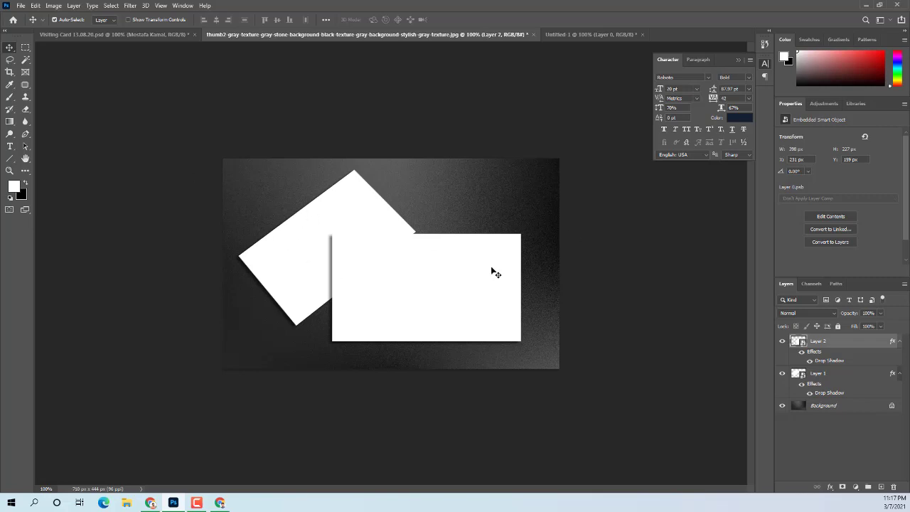
Rotate the front card to about −36.52°, shrink it slightly, and move it onto the tilted card
{"action": "key", "text": "ctrl+t"}
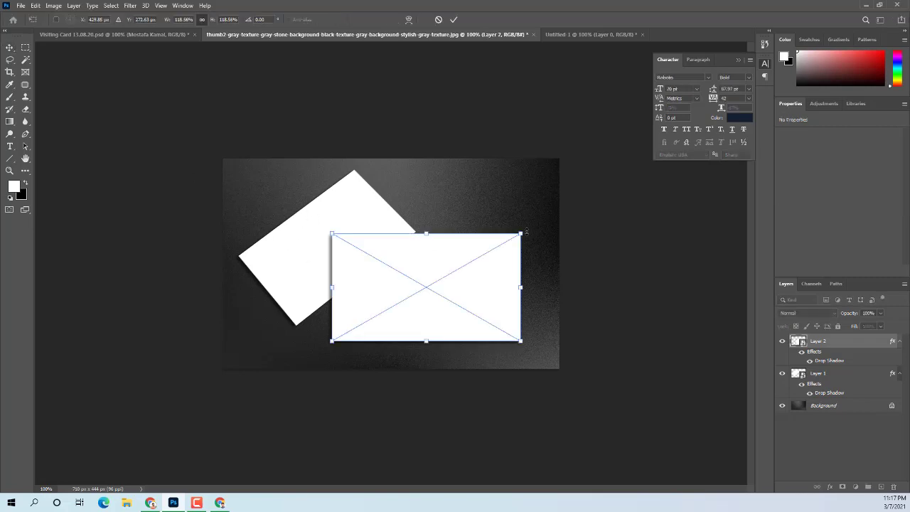
{"action": "mouse_move", "coordinate": [526, 230]}
{"action": "left_mouse_down"}
{"action": "mouse_move", "coordinate": [434, 175]}
{"action": "mouse_move", "coordinate": [464, 188]}
{"action": "left_mouse_up"}
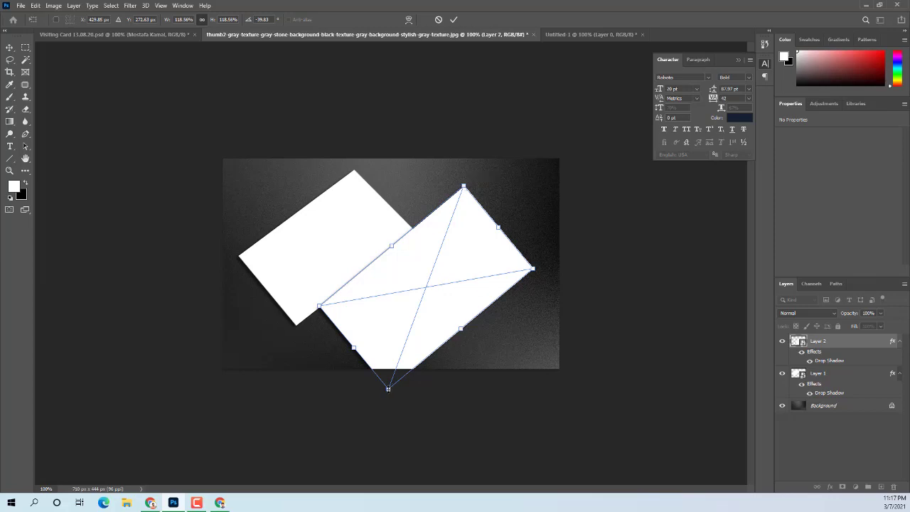
{"action": "left_click_drag", "start_coordinate": [389, 388], "coordinate": [398, 362]}
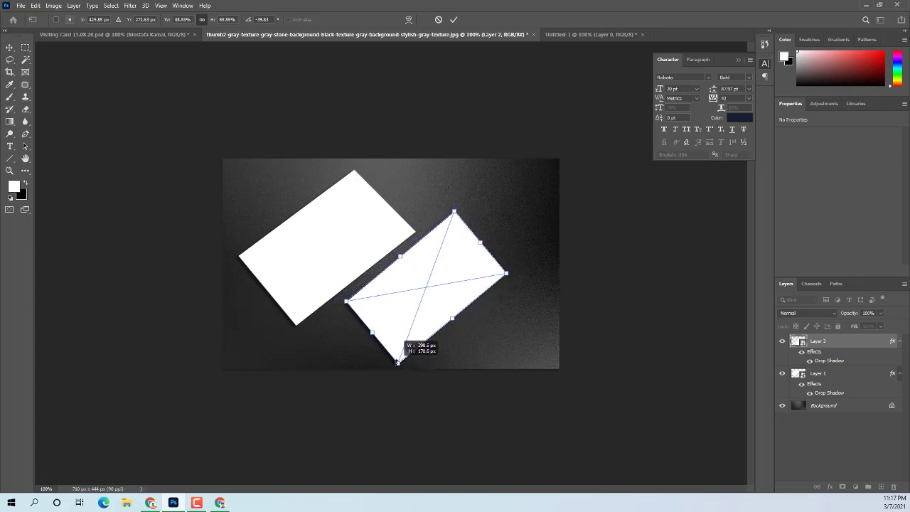
{"action": "left_click_drag", "start_coordinate": [425, 308], "coordinate": [321, 264]}
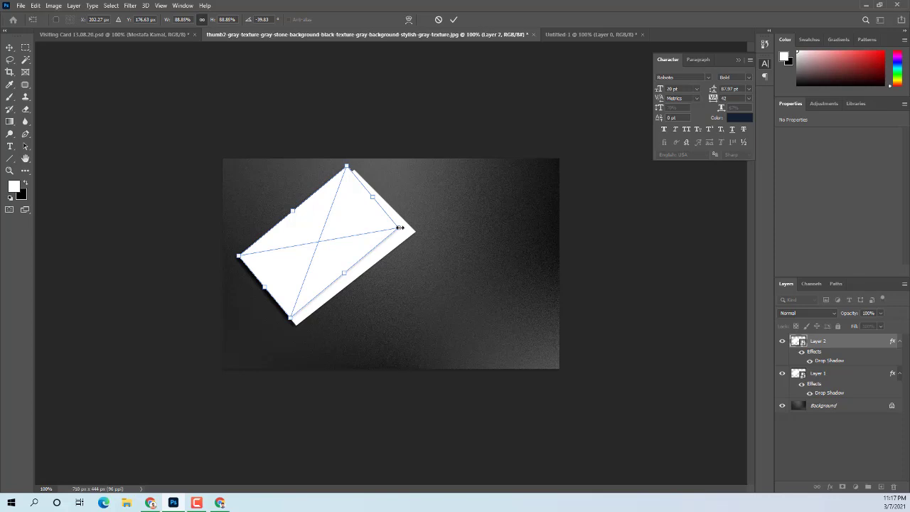
Distort the front card's corners onto the back card's corners and commit the transform
{"action": "left_click_drag", "start_coordinate": [400, 227], "coordinate": [416, 234]}
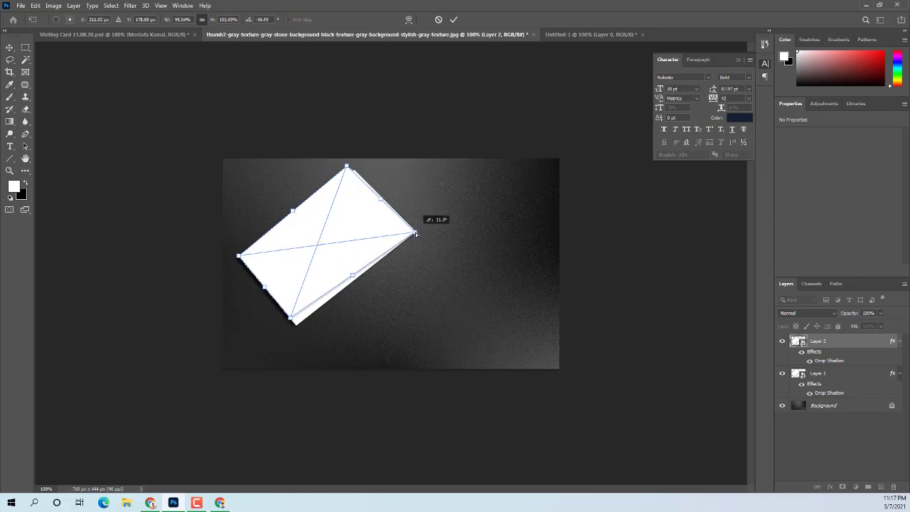
{"action": "left_click_drag", "start_coordinate": [294, 321], "coordinate": [298, 326]}
{"action": "left_click_drag", "start_coordinate": [348, 169], "coordinate": [357, 170]}
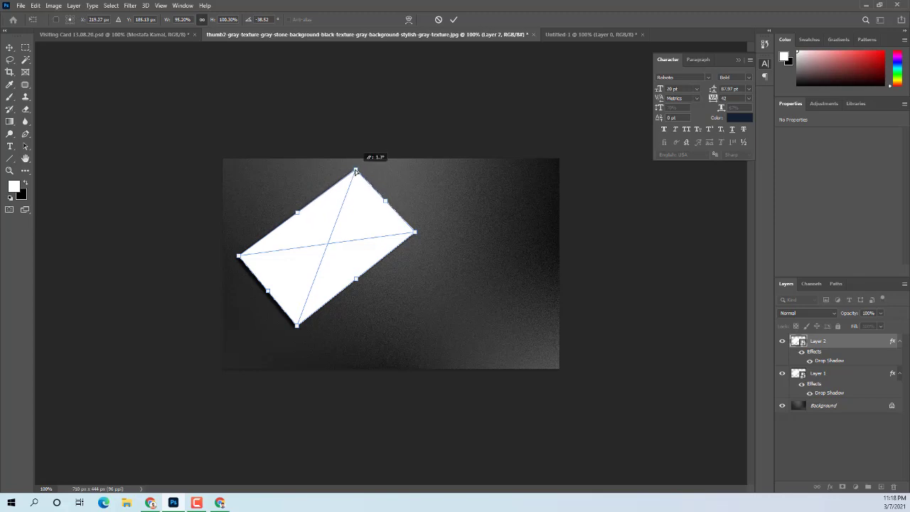
{"action": "left_click_drag", "start_coordinate": [357, 170], "coordinate": [355, 171]}
{"action": "left_click_drag", "start_coordinate": [239, 258], "coordinate": [240, 258]}
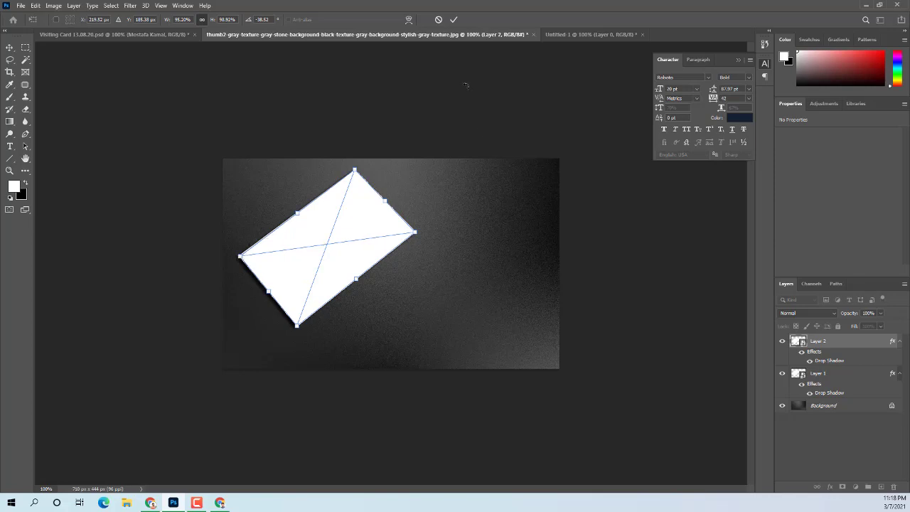
{"action": "left_click", "coordinate": [454, 20]}
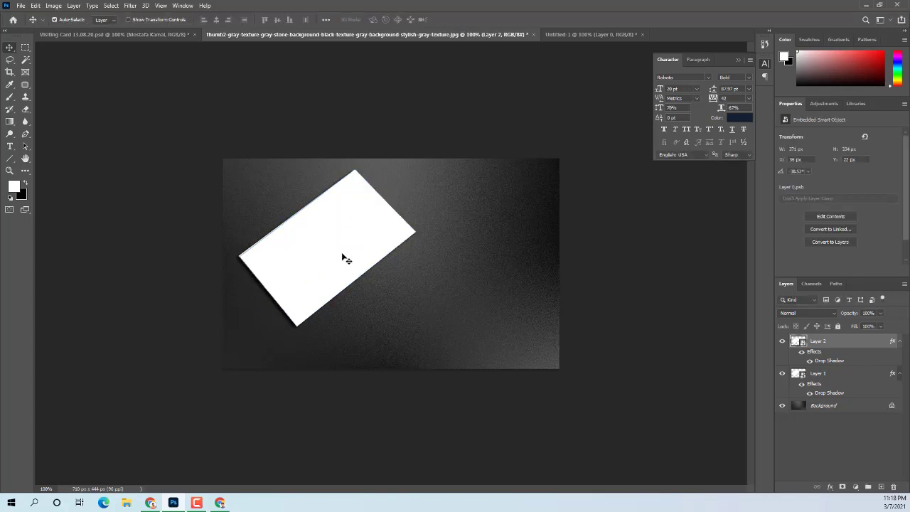
Shift Layer 2's card down-right to overlap the first card and enlarge it slightly
{"action": "left_click_drag", "start_coordinate": [345, 258], "coordinate": [411, 306]}
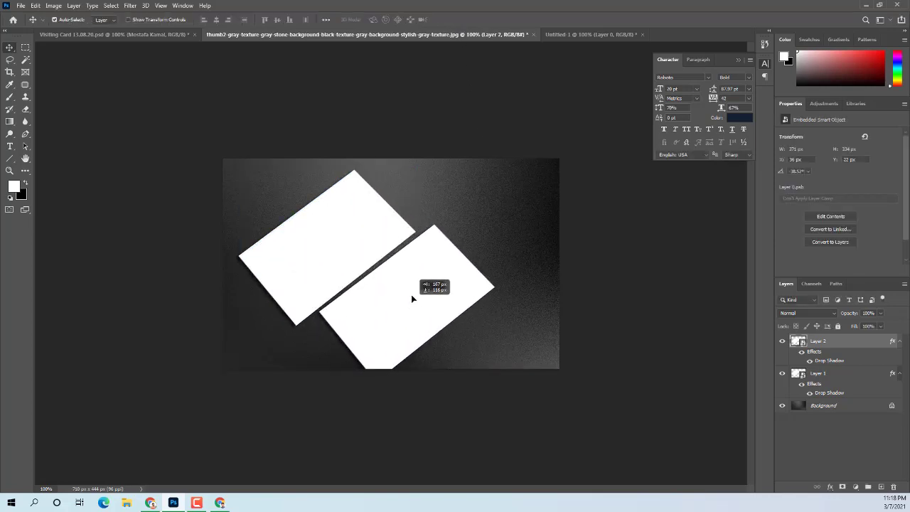
{"action": "left_click_drag", "start_coordinate": [410, 306], "coordinate": [413, 271]}
{"action": "key", "text": "ctrl"}
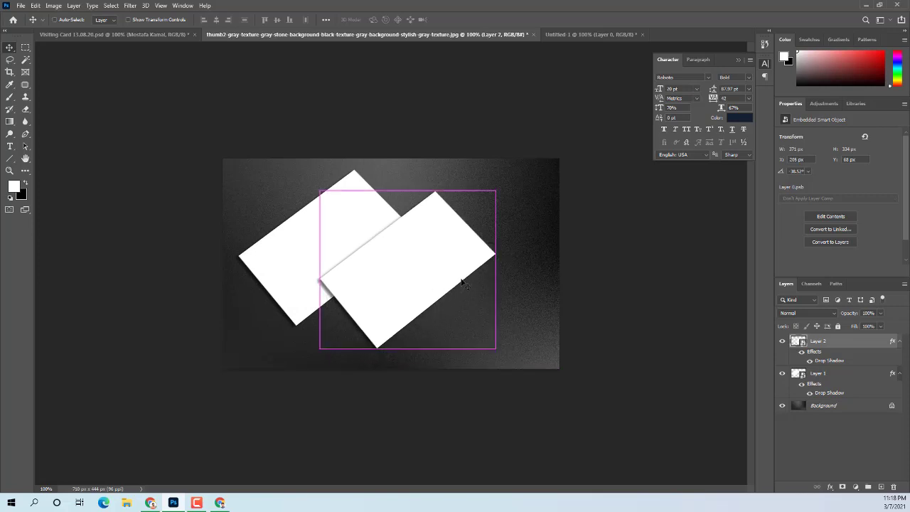
{"action": "key", "text": "ctrl+t"}
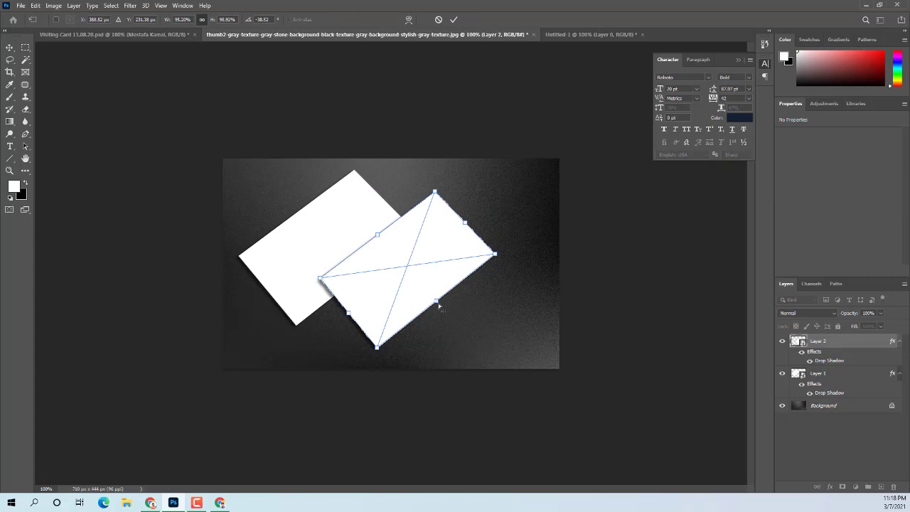
{"action": "left_click_drag", "start_coordinate": [439, 303], "coordinate": [444, 306]}
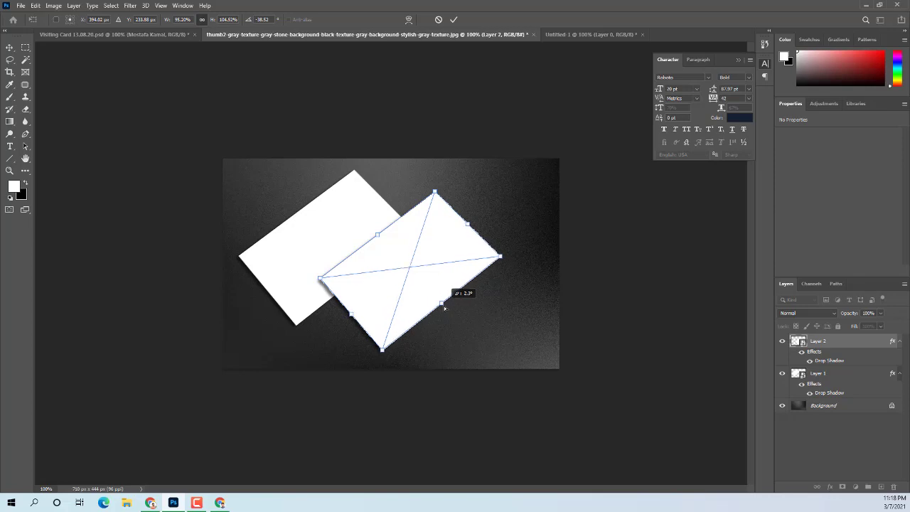
{"action": "left_click", "coordinate": [453, 19]}
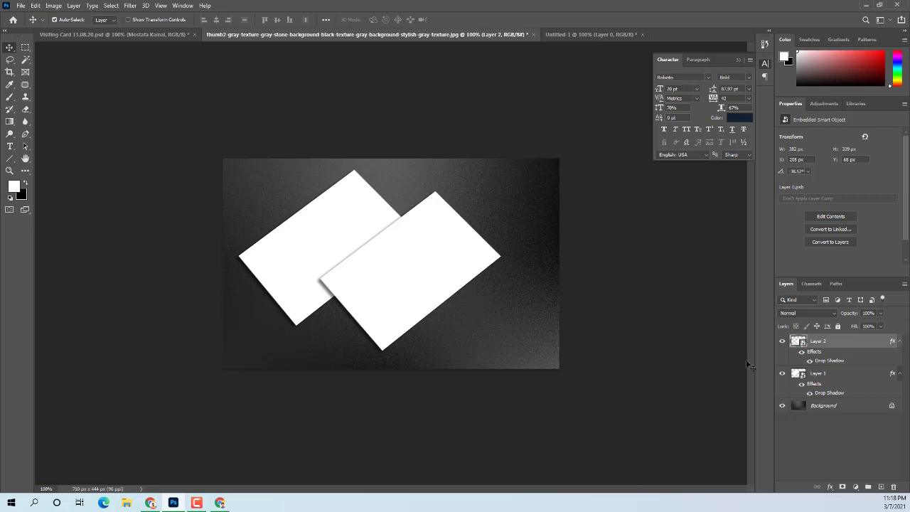
{"action": "right_click", "coordinate": [822, 344]}
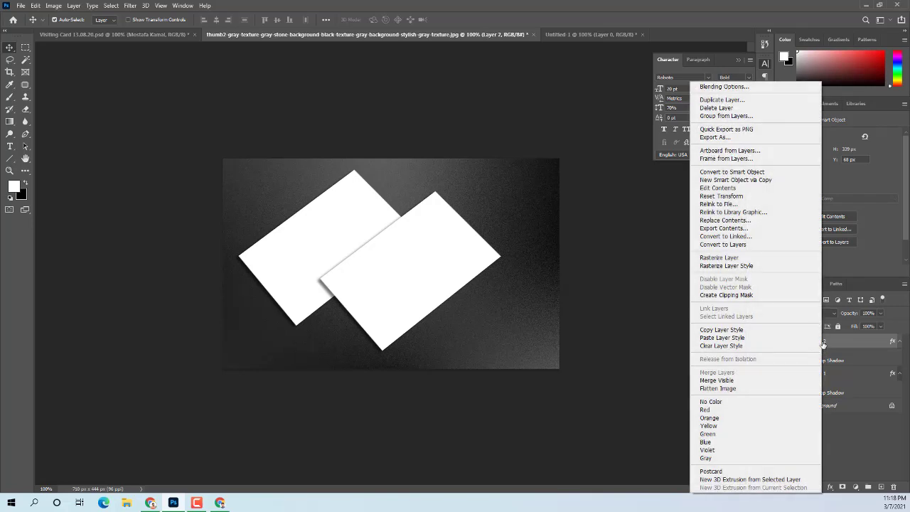
{"action": "left_click", "coordinate": [822, 341]}
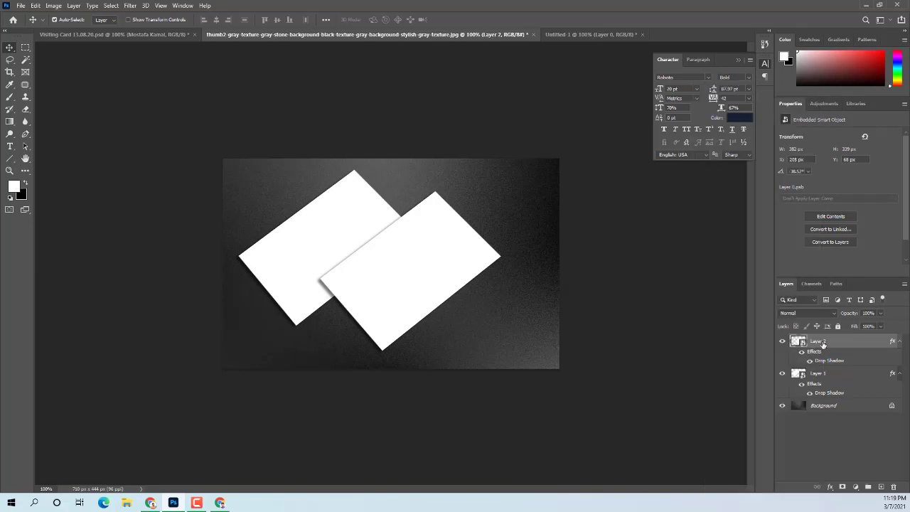
{"action": "right_click", "coordinate": [821, 342]}
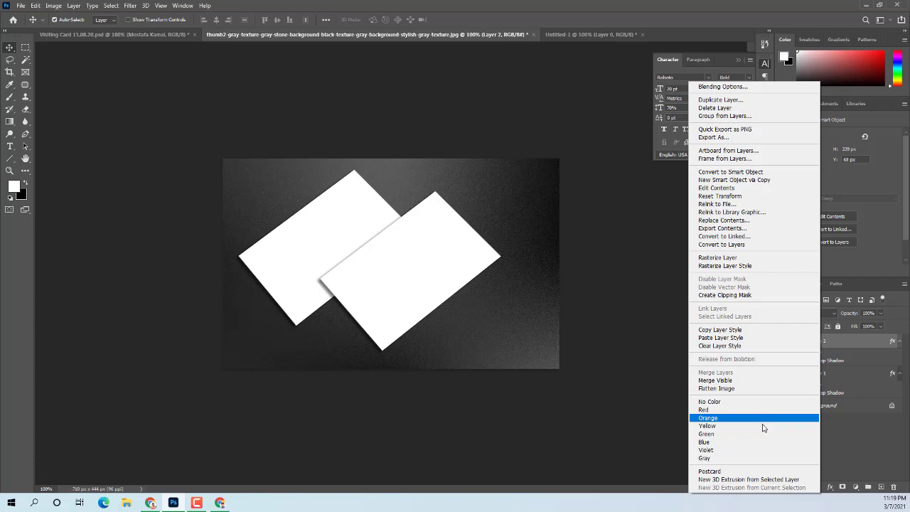
{"action": "left_click", "coordinate": [743, 471]}
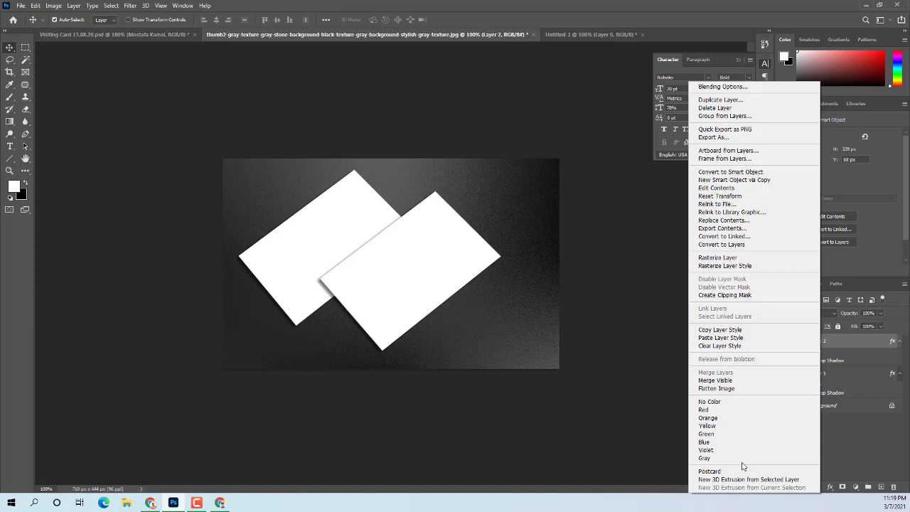
{"action": "left_click", "coordinate": [856, 437]}
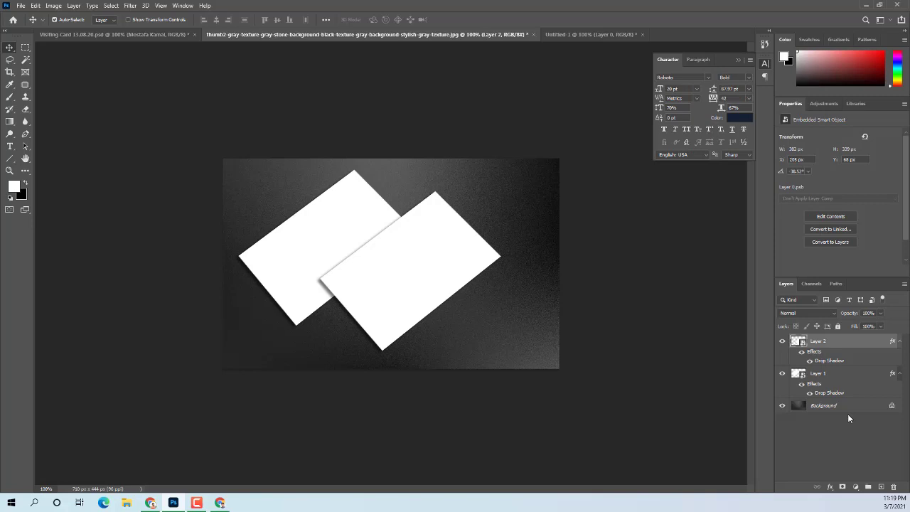
Rename Layer 2 to 'Font Part'
{"action": "double_click", "coordinate": [817, 343]}
{"action": "key", "text": "BackSpace"}
{"action": "type", "text": "Front Side"}
{"action": "left_click", "coordinate": [815, 375]}
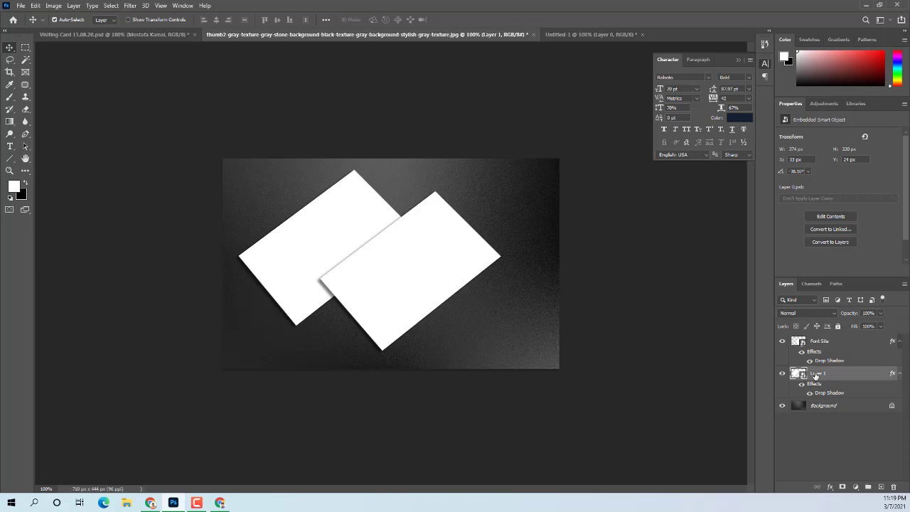
{"action": "double_click", "coordinate": [820, 341]}
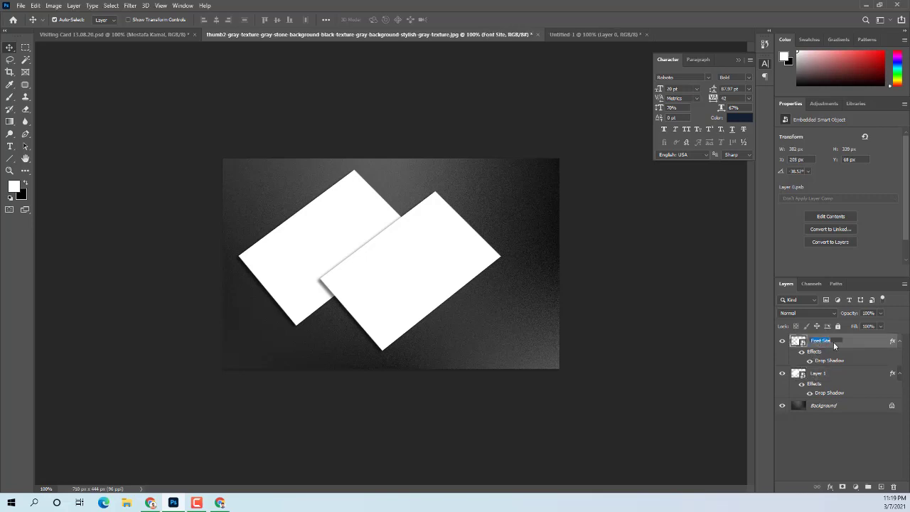
{"action": "left_click_drag", "start_coordinate": [836, 341], "coordinate": [827, 341]}
{"action": "type", "text": "Par"}
{"action": "left_click", "coordinate": [821, 377]}
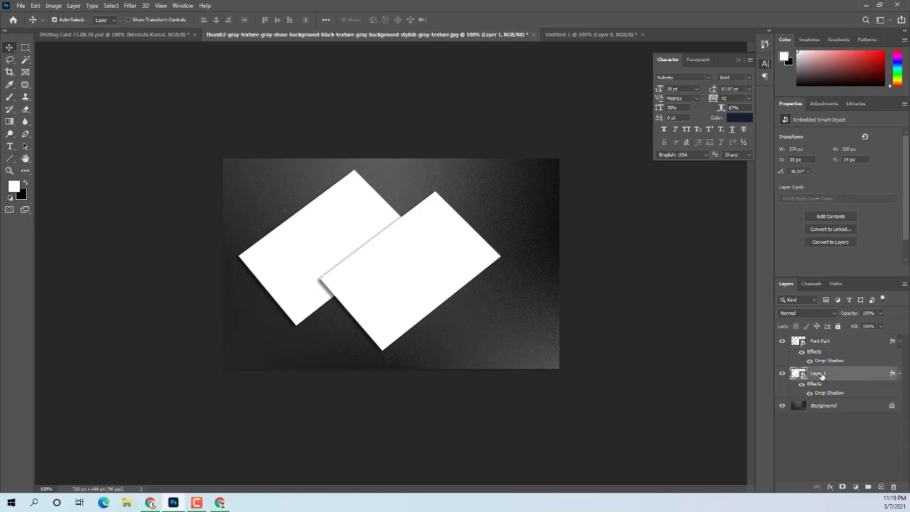
Rename Layer 1 to 'Back Part' and toggle both card layers' visibility to check them
{"action": "right_click", "coordinate": [821, 376]}
{"action": "key", "text": "Escape"}
{"action": "double_click", "coordinate": [819, 374]}
{"action": "type", "text": "Back"}
{"action": "type", "text": " Part"}
{"action": "left_click", "coordinate": [842, 345]}
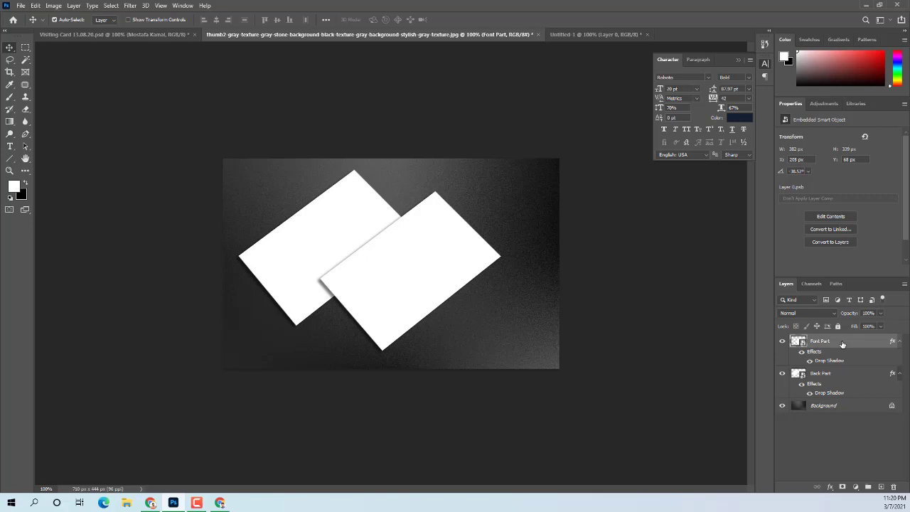
{"action": "left_click", "coordinate": [782, 373]}
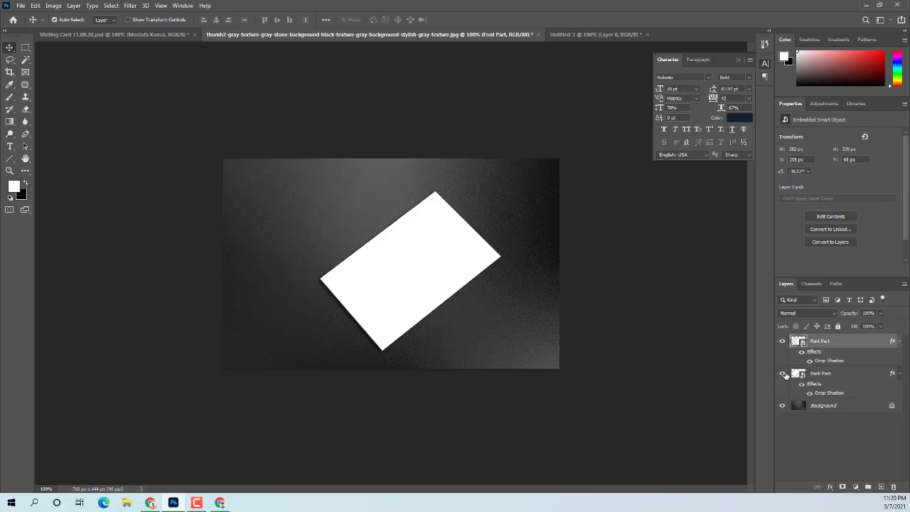
{"action": "left_click", "coordinate": [782, 373]}
{"action": "left_click", "coordinate": [783, 342]}
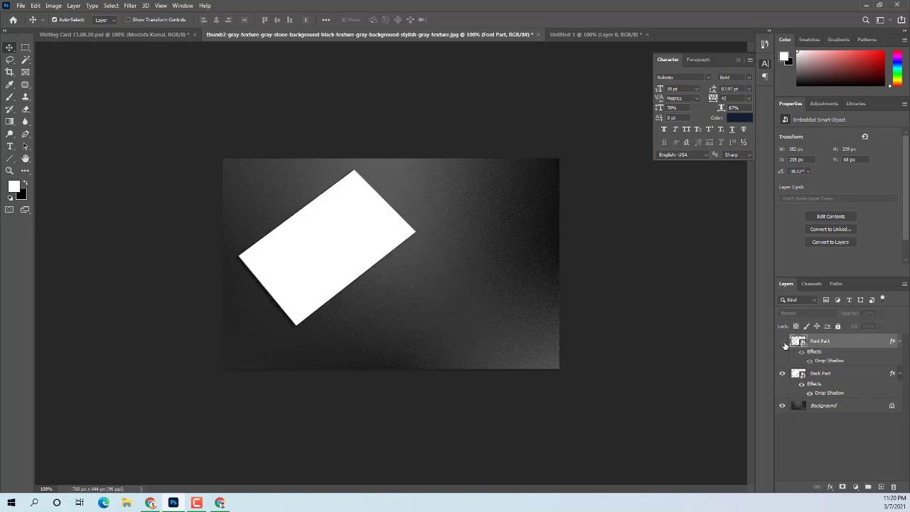
{"action": "left_click", "coordinate": [783, 342]}
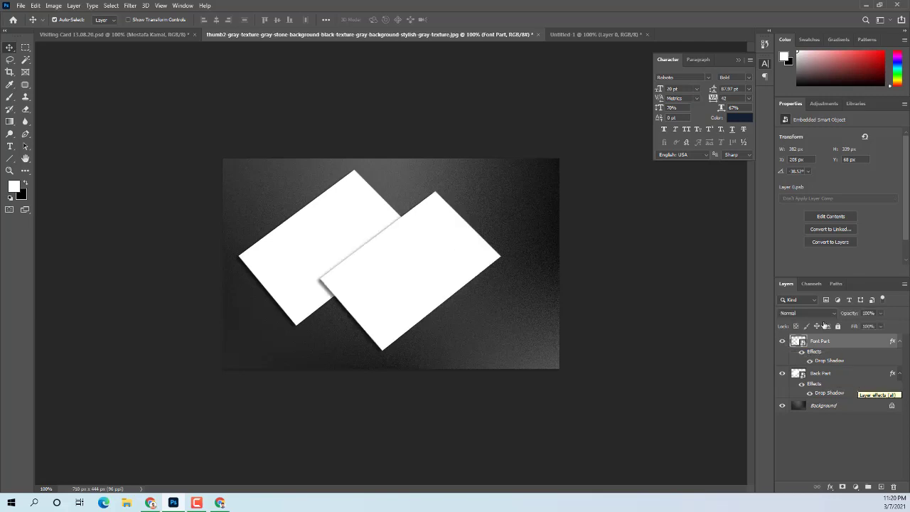
Close the Untitled-1 document without saving
{"action": "left_click", "coordinate": [594, 34]}
{"action": "left_click", "coordinate": [647, 34]}
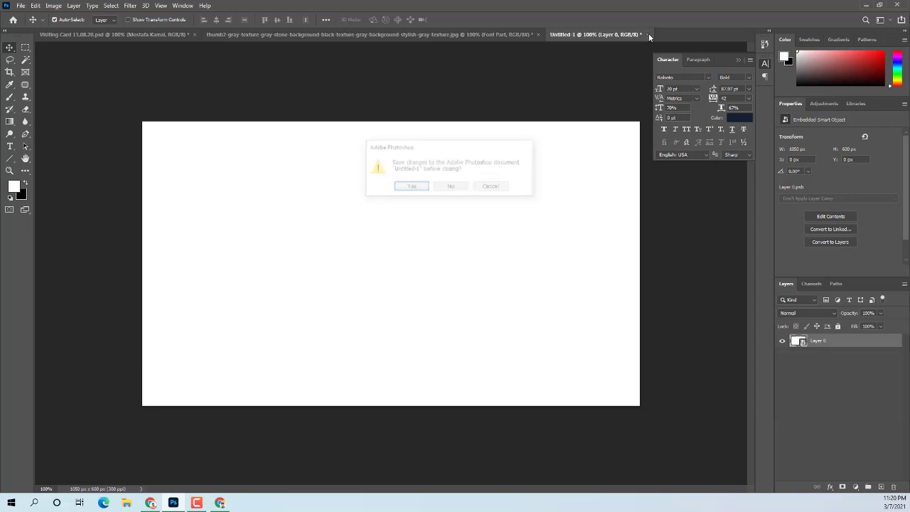
{"action": "left_click", "coordinate": [451, 187]}
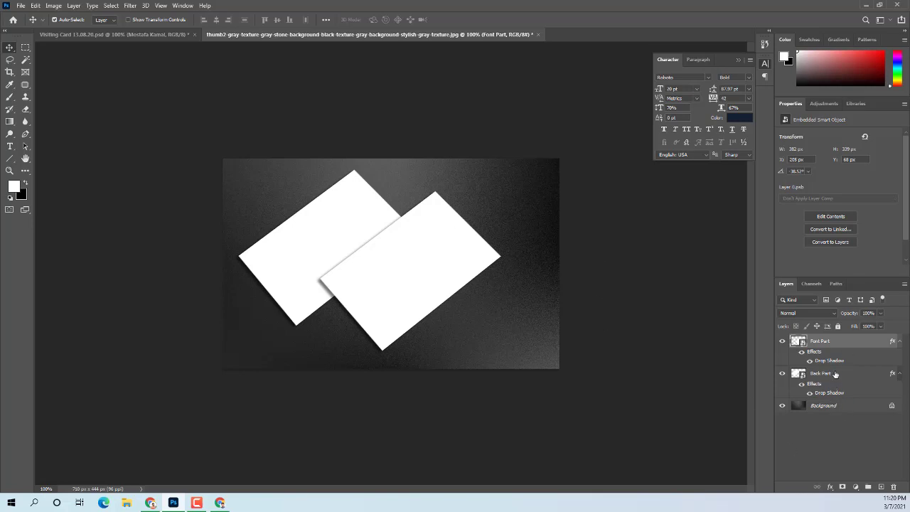
In the Visiting Card document, collapse the card back group and toggle its visibility
{"action": "left_click", "coordinate": [115, 34]}
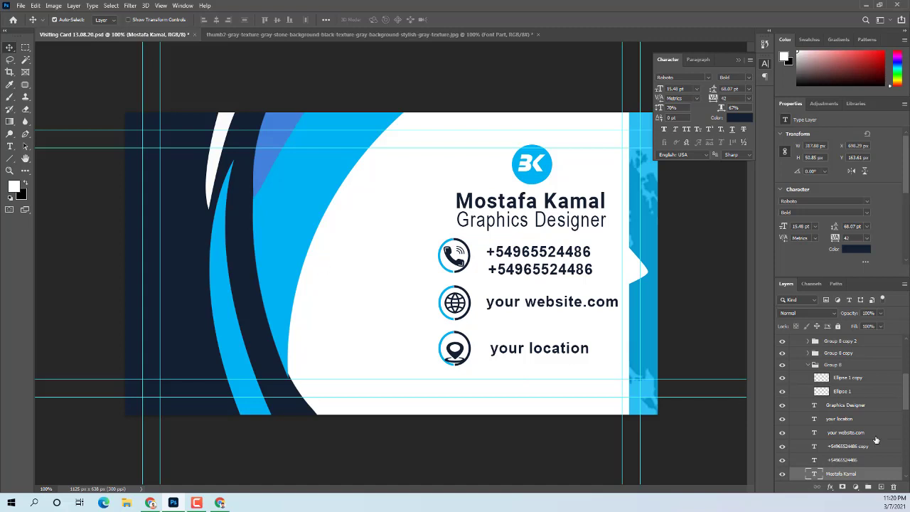
{"action": "left_click_drag", "start_coordinate": [907, 400], "coordinate": [907, 340]}
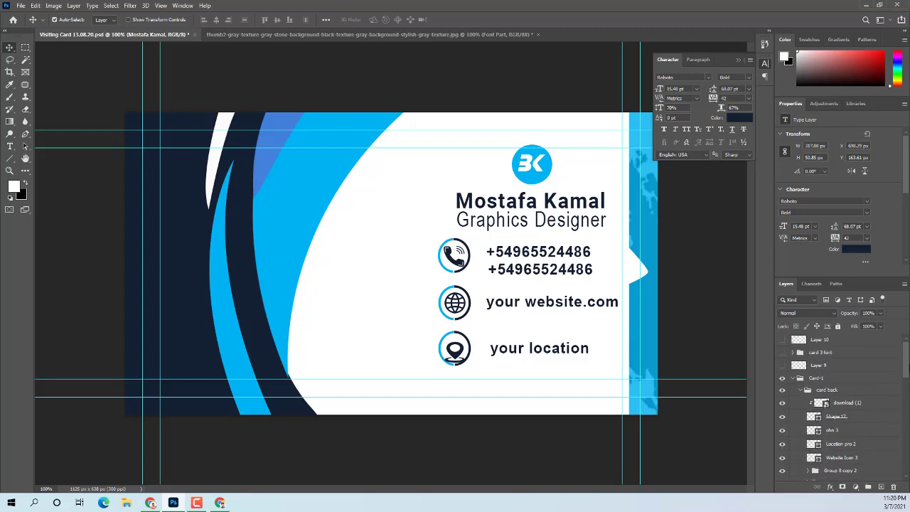
{"action": "left_click", "coordinate": [805, 391]}
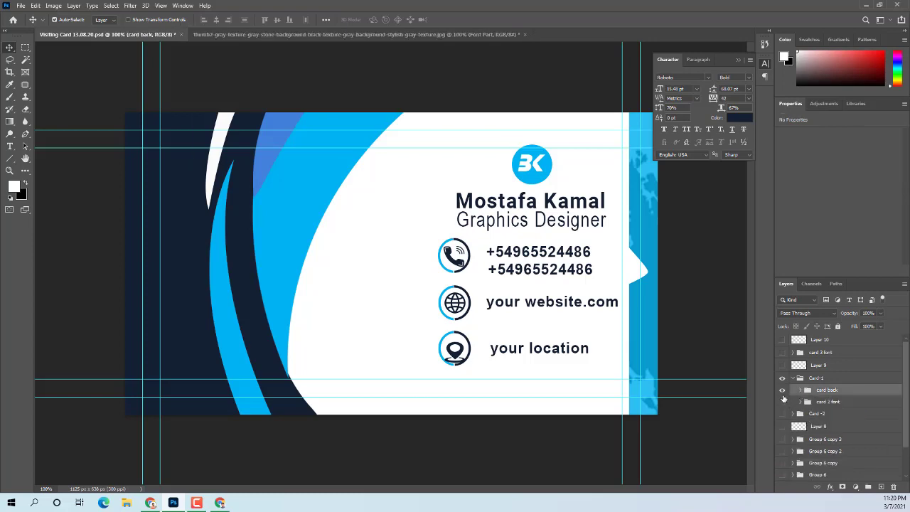
{"action": "left_click", "coordinate": [782, 391]}
{"action": "left_click", "coordinate": [782, 391]}
Draw a rectangular marquee around the whole business card, then return to the mockup document
{"action": "left_click", "coordinate": [26, 47]}
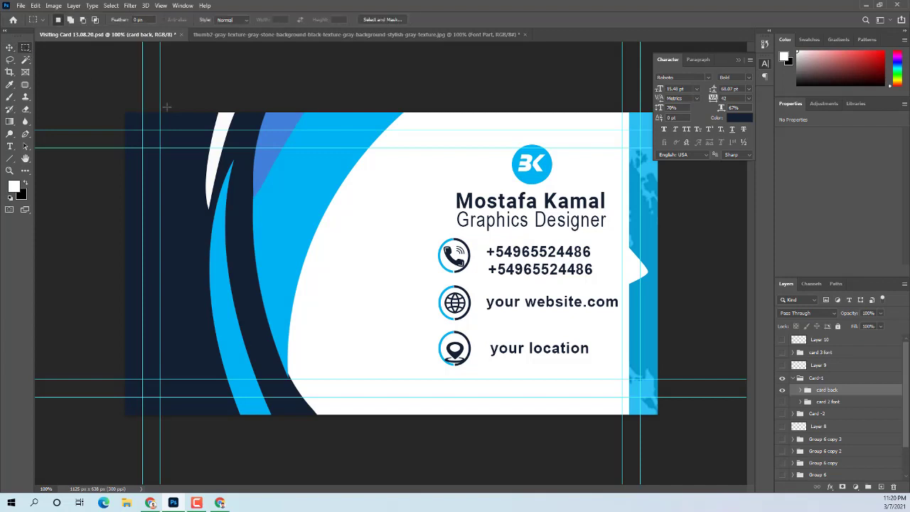
{"action": "left_click_drag", "start_coordinate": [125, 105], "coordinate": [659, 435]}
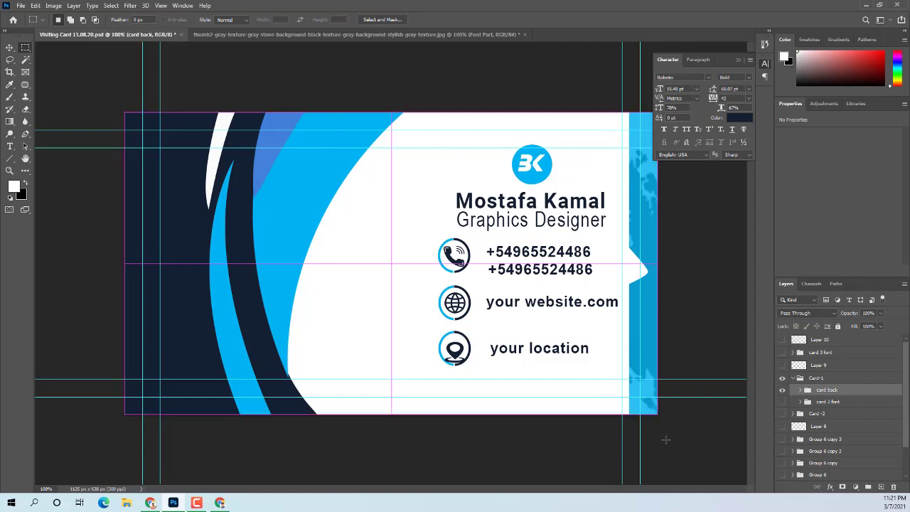
{"action": "left_click_drag", "start_coordinate": [659, 435], "coordinate": [665, 439]}
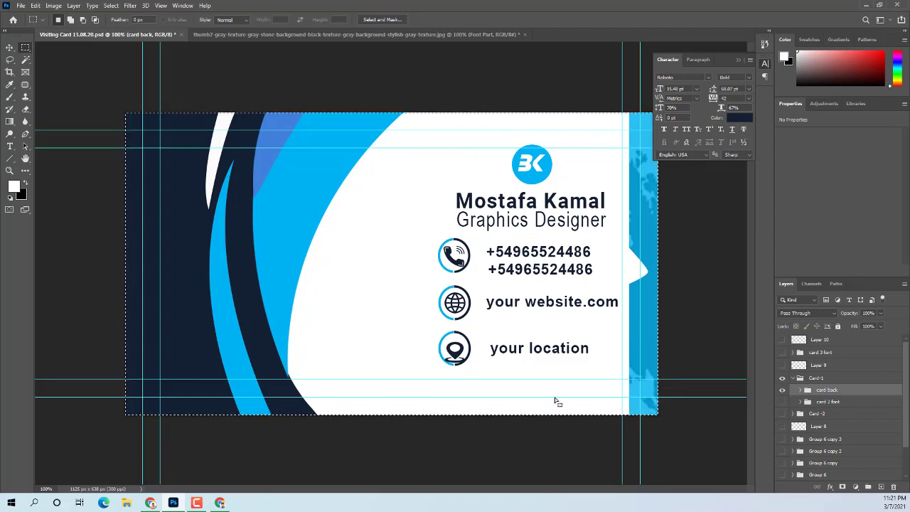
{"action": "right_click", "coordinate": [266, 297]}
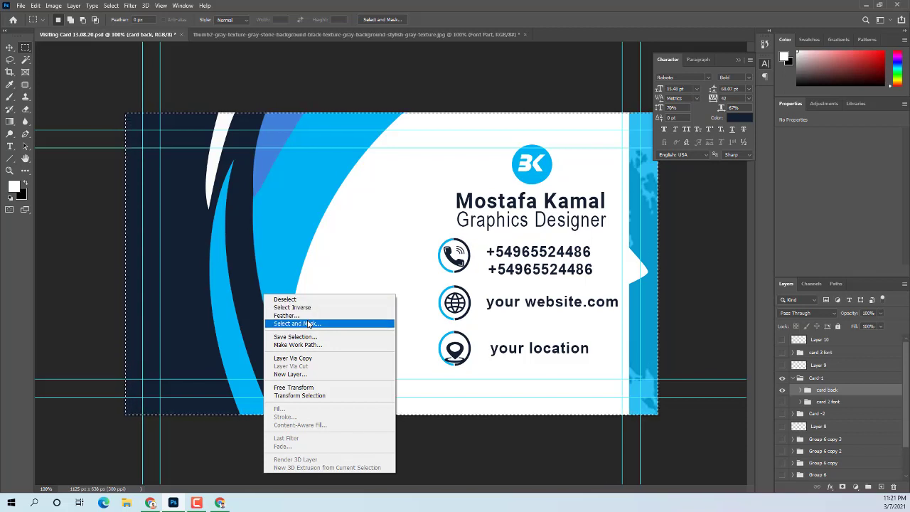
{"action": "left_click", "coordinate": [321, 274]}
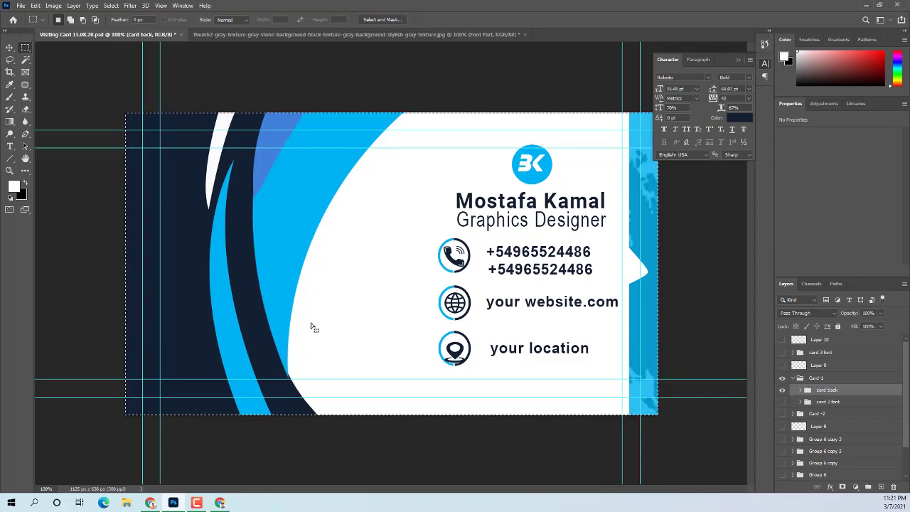
{"action": "left_click", "coordinate": [420, 34]}
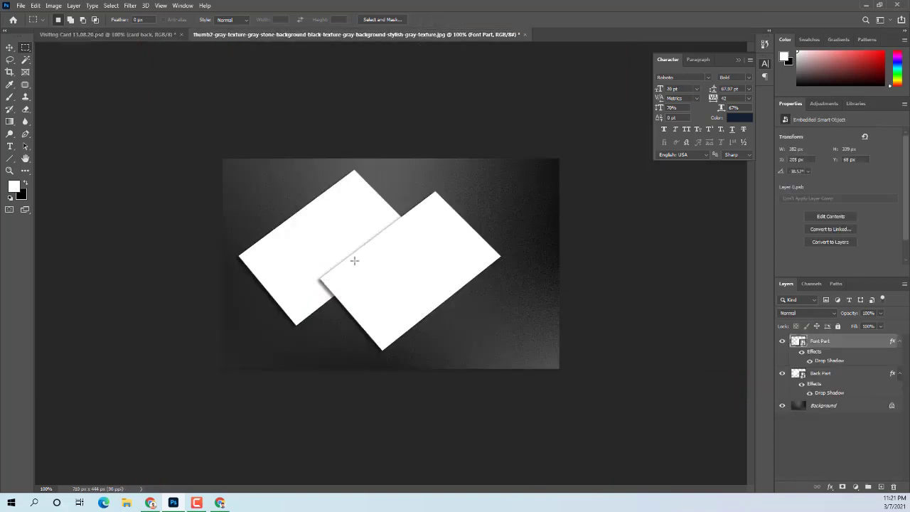
Open the Font Part smart object and paste the card design into it
{"action": "double_click", "coordinate": [801, 344]}
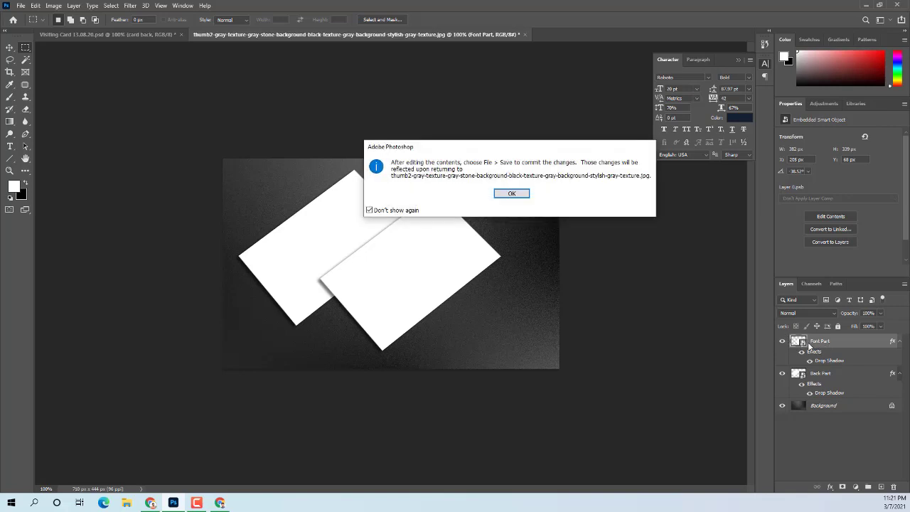
{"action": "left_click", "coordinate": [520, 194]}
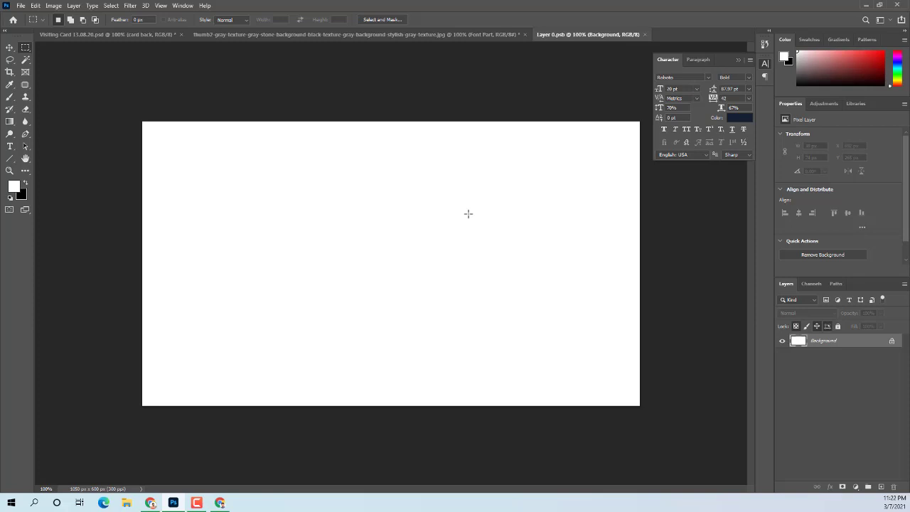
{"action": "key", "text": "ctrl+v"}
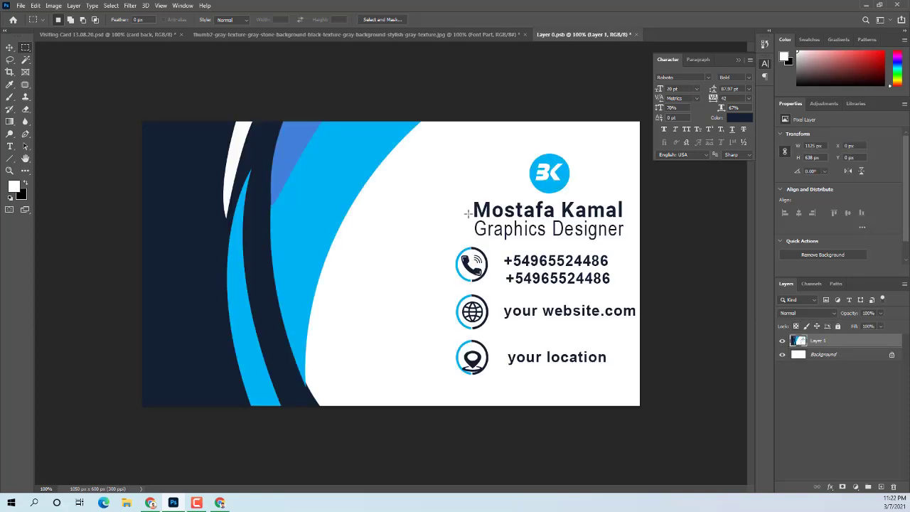
{"action": "key", "text": "ctrl+minus"}
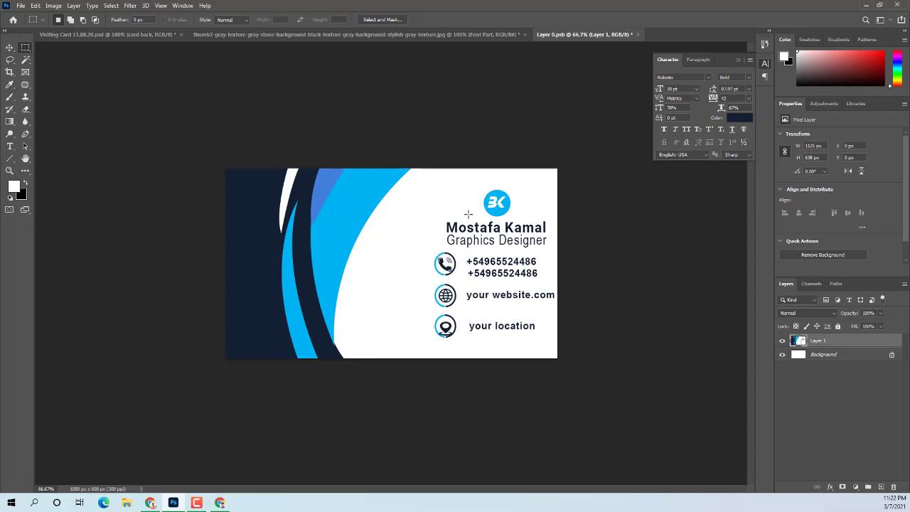
{"action": "key", "text": "ctrl+minus"}
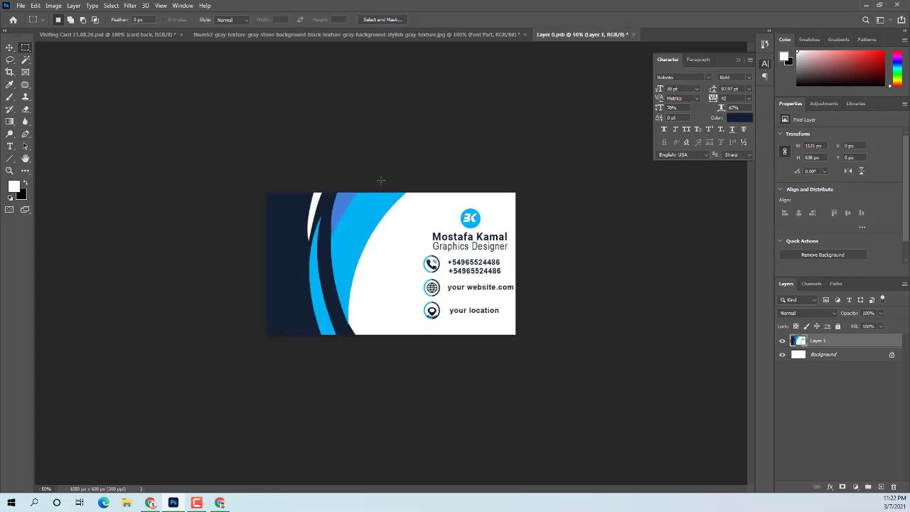
Scale the pasted design to fill the smart object canvas, then view the updated mockup
{"action": "key", "text": "ctrl+t"}
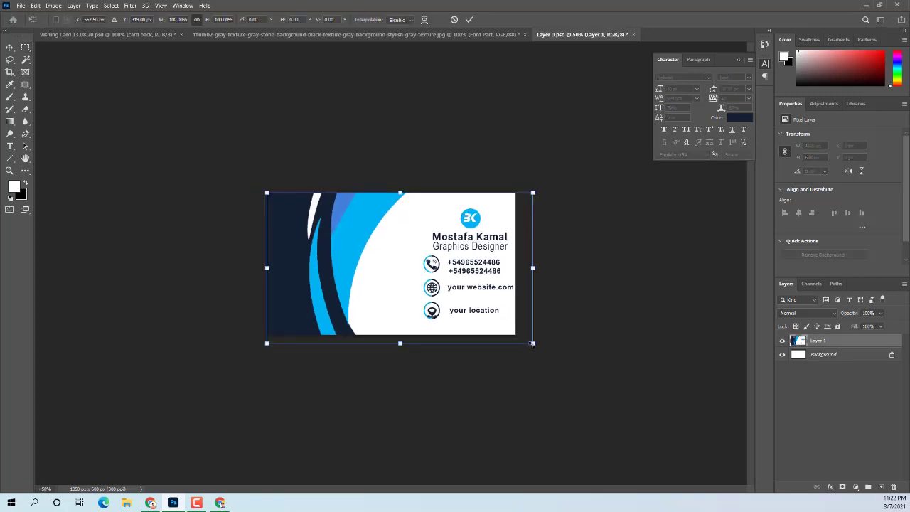
{"action": "left_click_drag", "start_coordinate": [533, 343], "coordinate": [517, 334]}
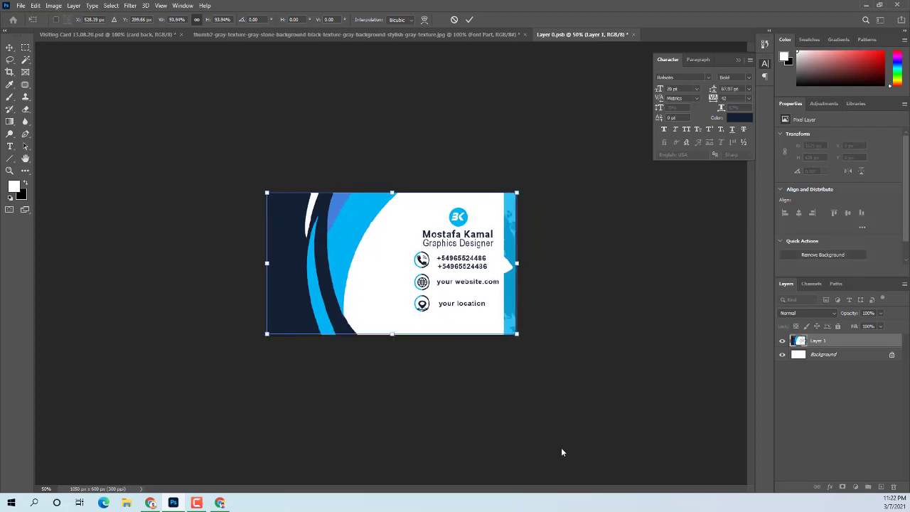
{"action": "left_click", "coordinate": [469, 19]}
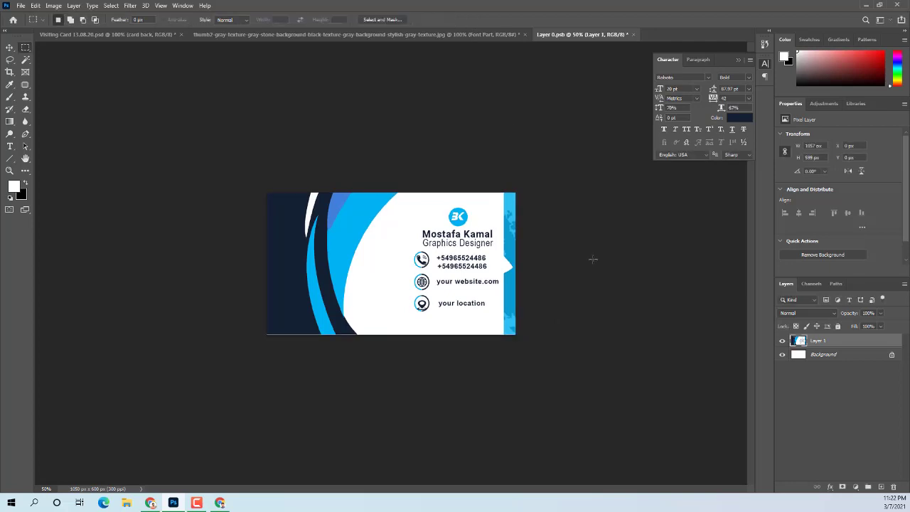
{"action": "key", "text": "ctrl+t"}
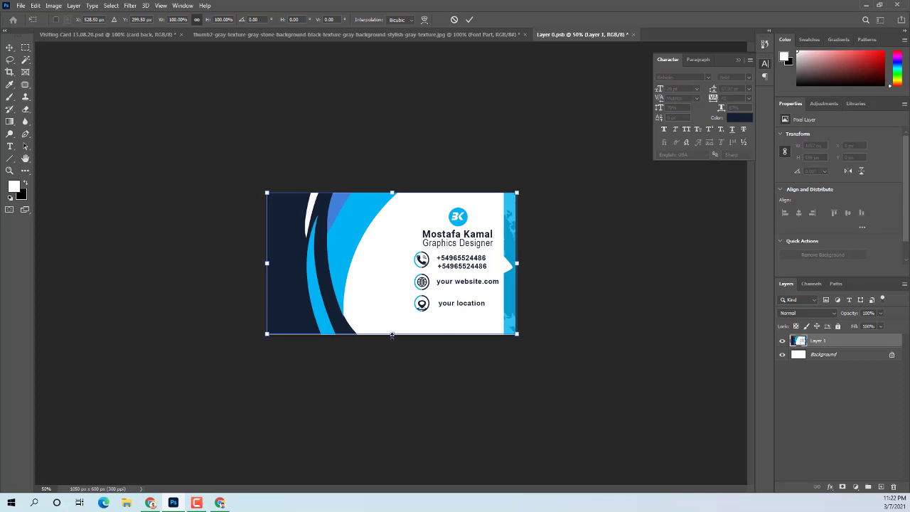
{"action": "left_click_drag", "start_coordinate": [392, 334], "coordinate": [391, 337]}
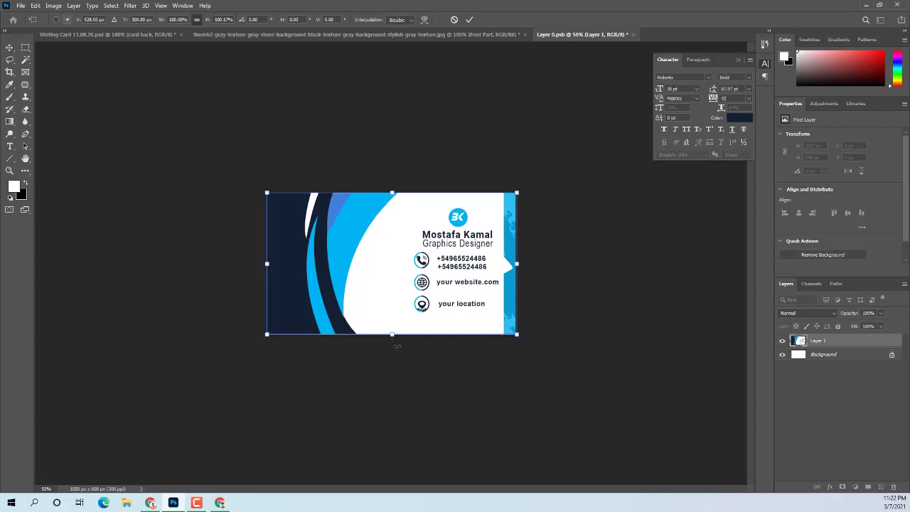
{"action": "left_click", "coordinate": [471, 19]}
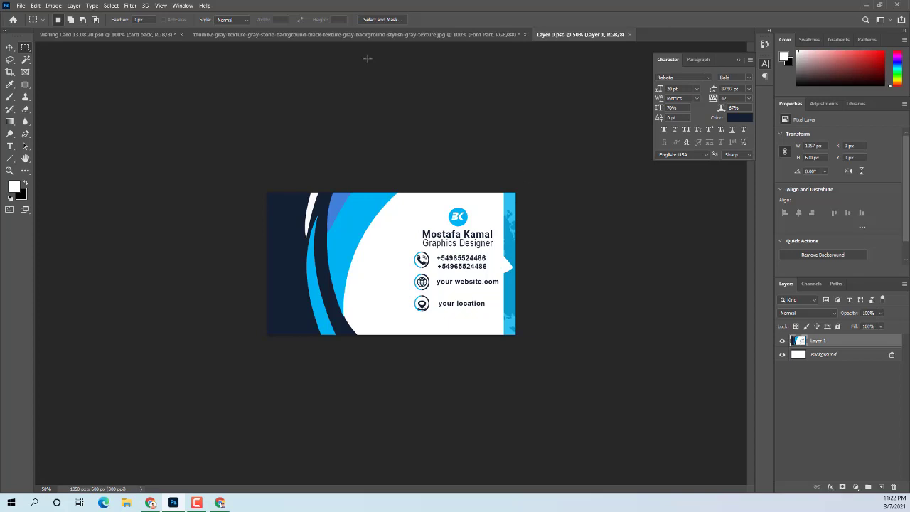
{"action": "left_click", "coordinate": [365, 35]}
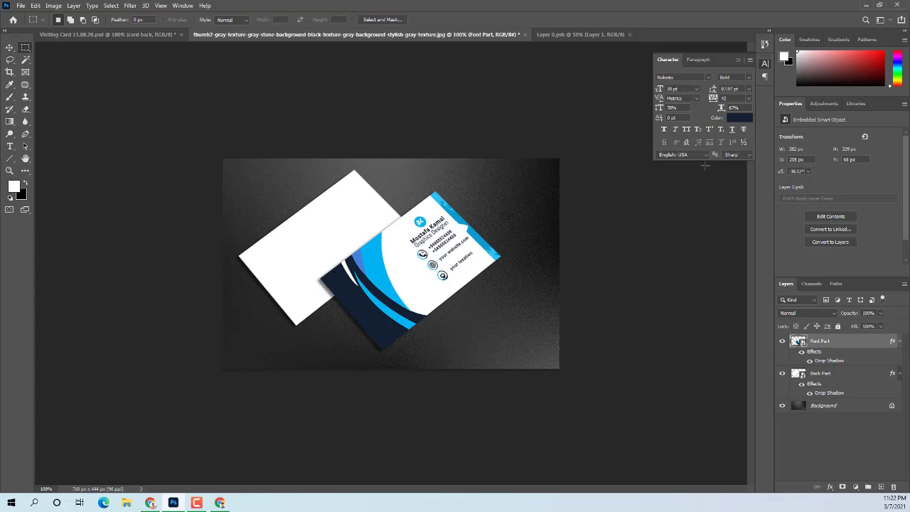
Open the Back Part smart object and switch Visiting Card from card back to card 2 font
{"action": "left_click", "coordinate": [630, 34]}
{"action": "double_click", "coordinate": [802, 376]}
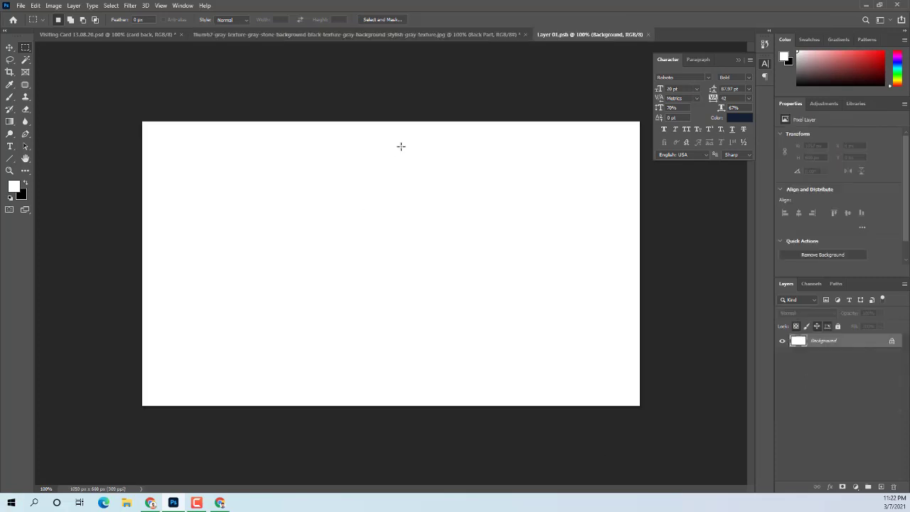
{"action": "left_click", "coordinate": [106, 37]}
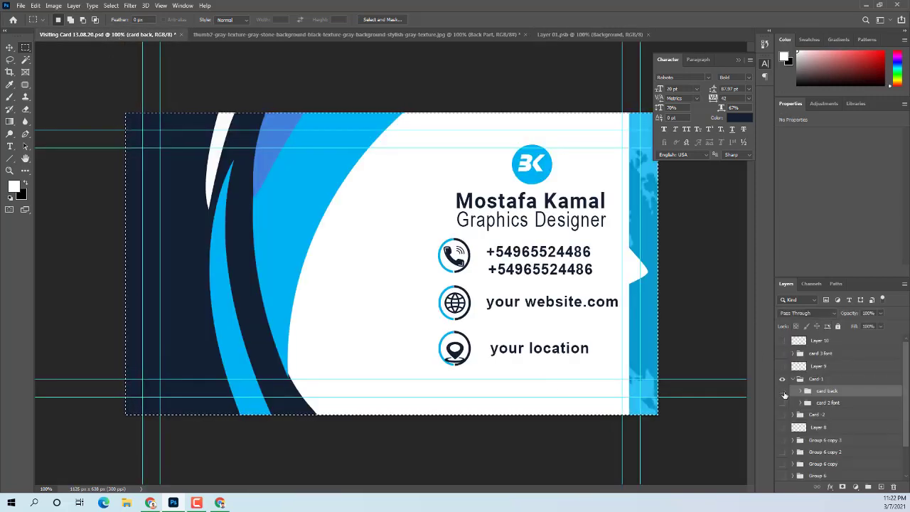
{"action": "left_click", "coordinate": [782, 391]}
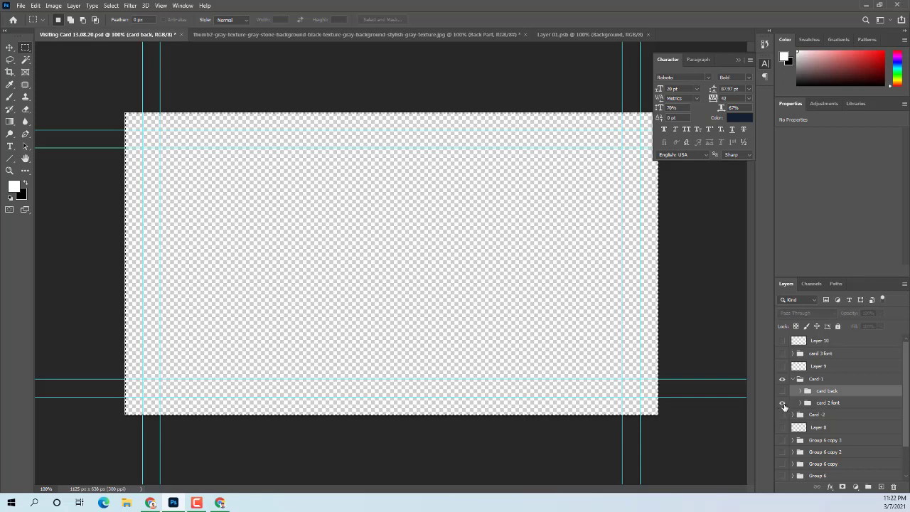
{"action": "left_click", "coordinate": [782, 403]}
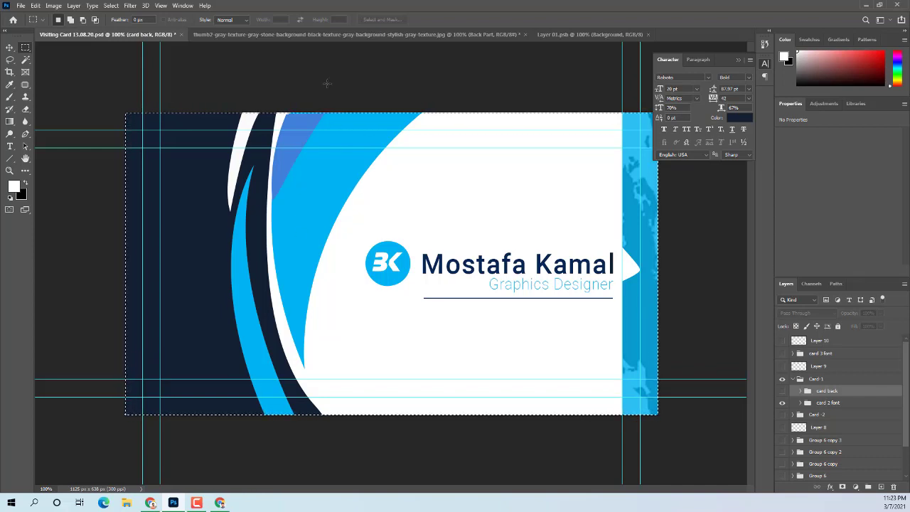
{"action": "left_click", "coordinate": [569, 34]}
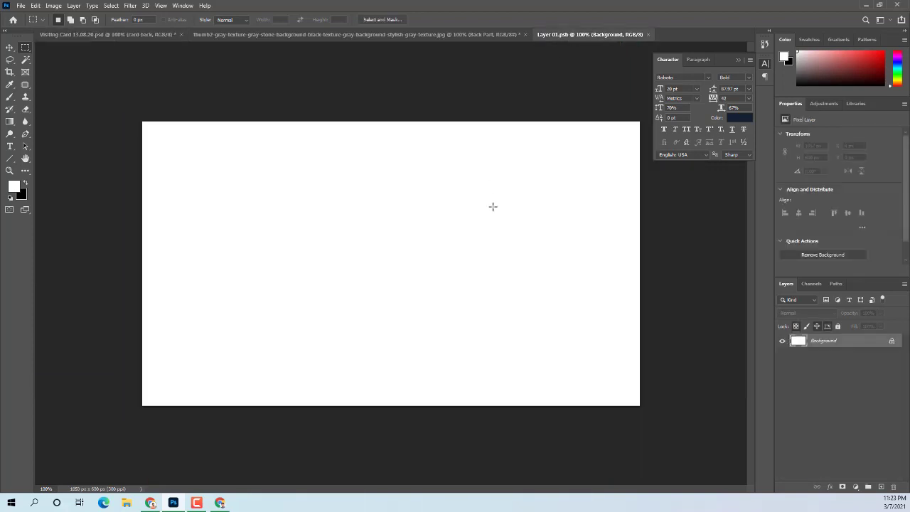
Paste the logo-and-name design into Layer 01.psb and scale it to fit the canvas
{"action": "key", "text": "ctrl+v"}
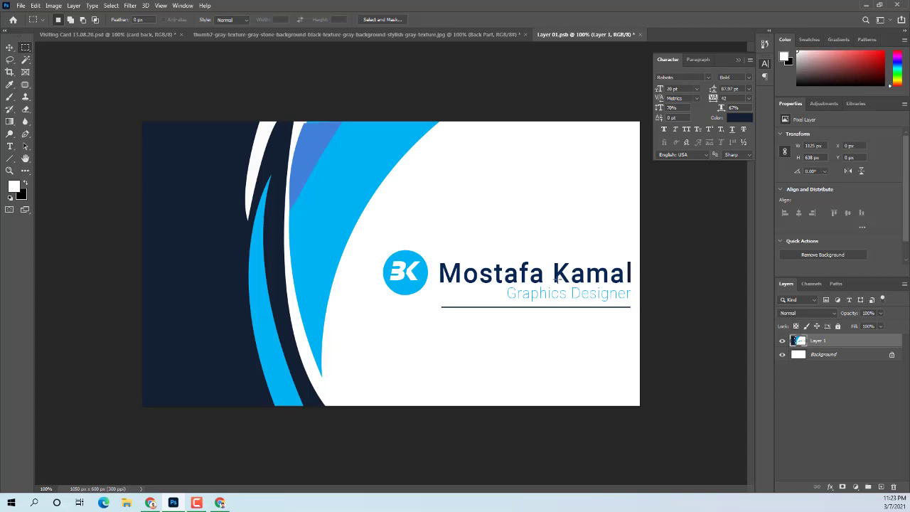
{"action": "key", "text": "ctrl+t"}
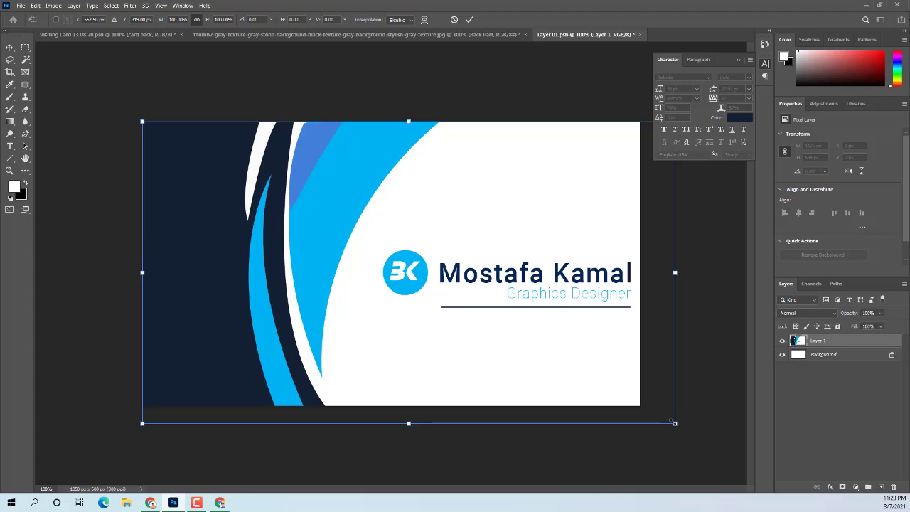
{"action": "left_click_drag", "start_coordinate": [673, 422], "coordinate": [650, 405]}
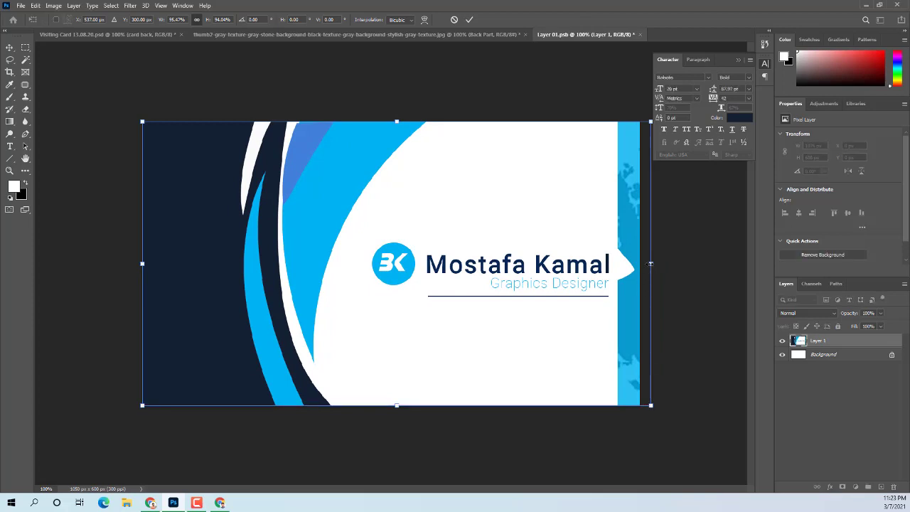
{"action": "left_click_drag", "start_coordinate": [651, 263], "coordinate": [640, 263]}
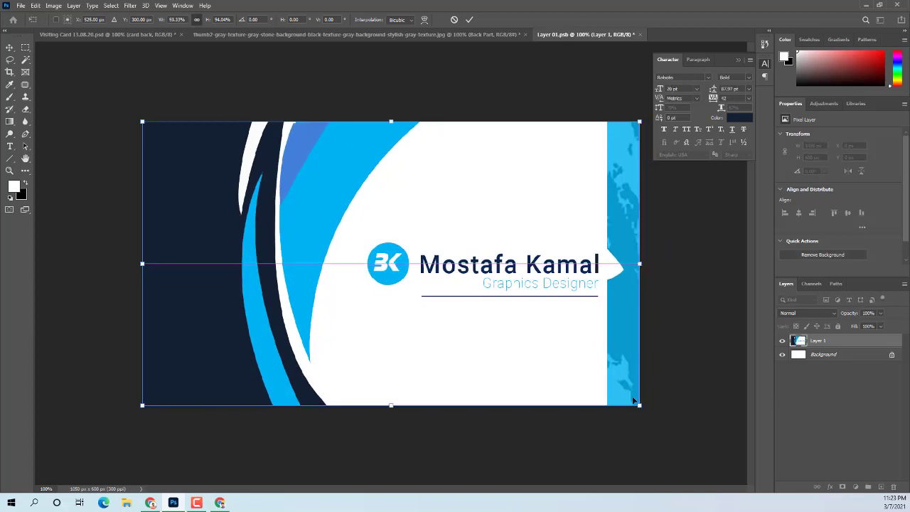
{"action": "left_click", "coordinate": [470, 20]}
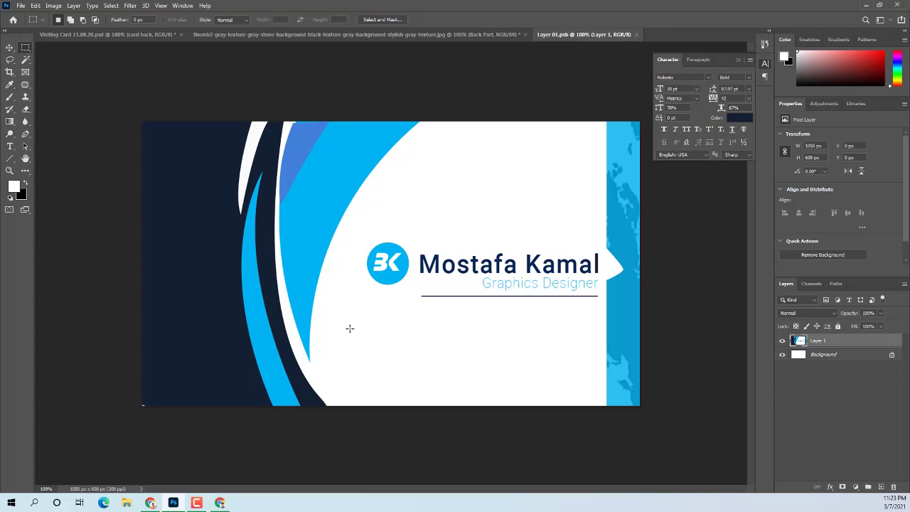
{"action": "left_click", "coordinate": [290, 36]}
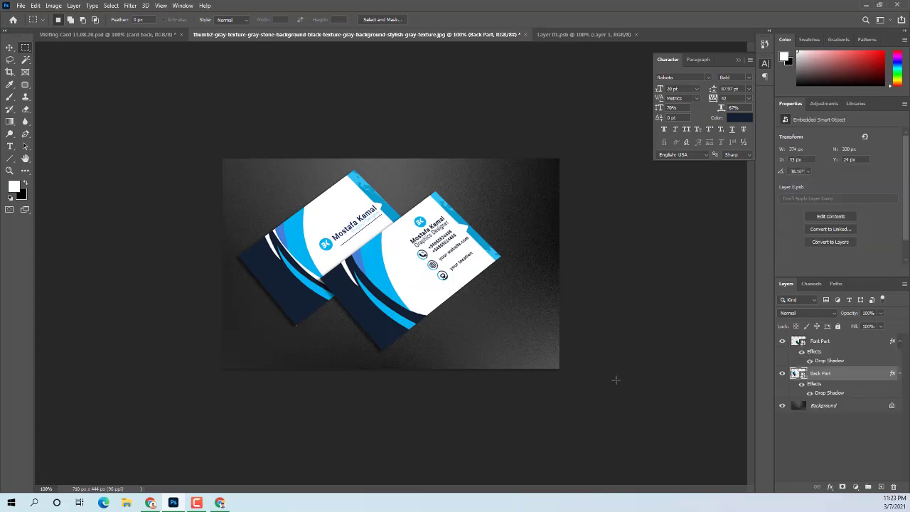